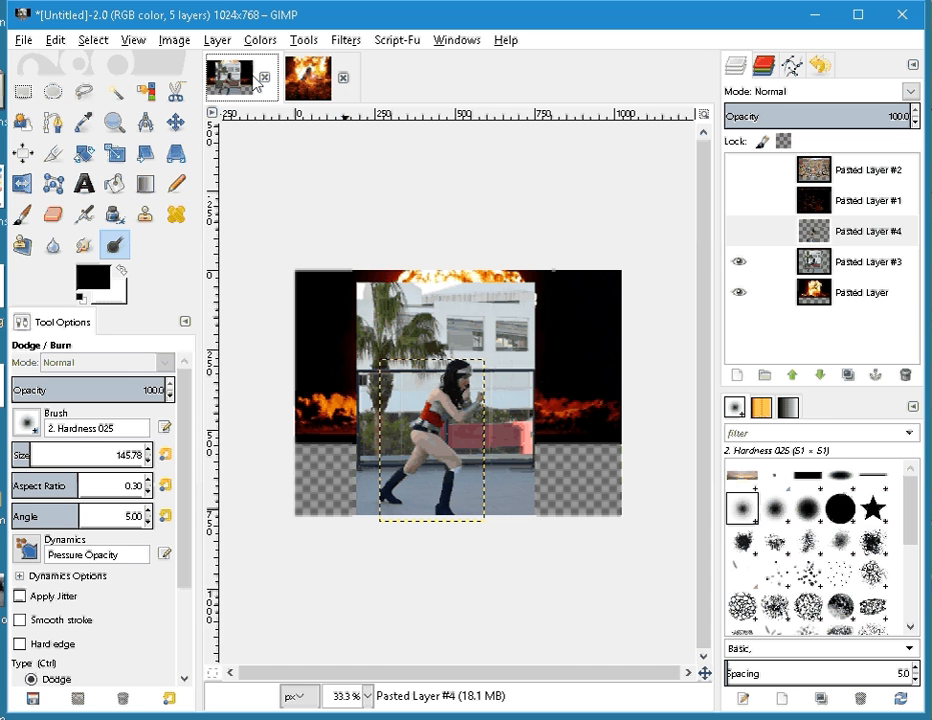
# Hide Pasted Layer #3 and make the explosion layer, Pasted Layer, the active one.
pyautogui.click(740, 263)
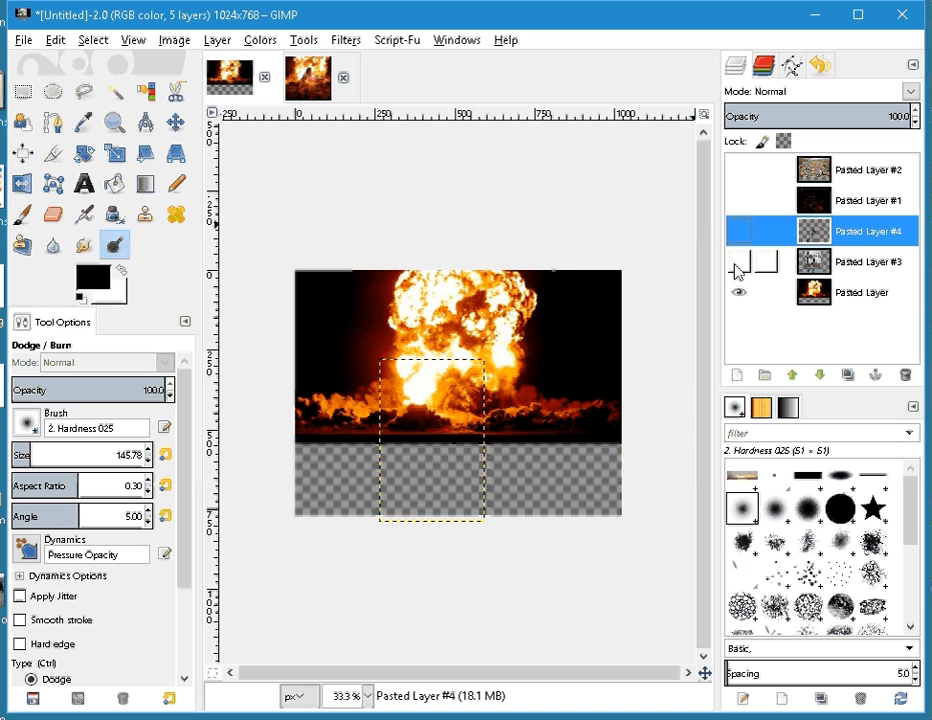
pyautogui.click(832, 298)
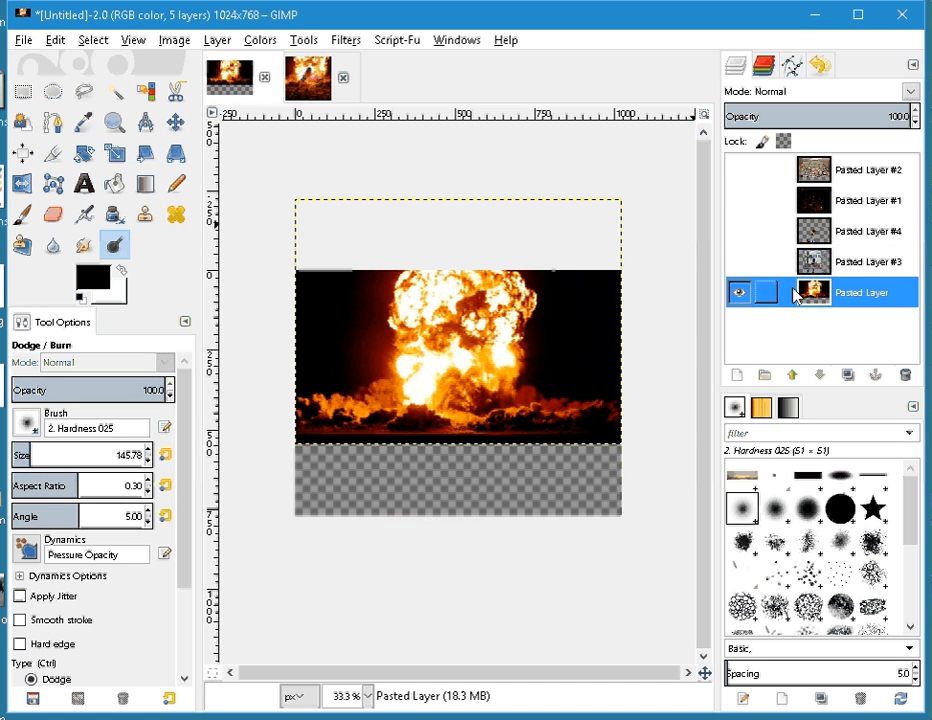
# Preview the cracked-ground, street photo and sparks layers one at a time over the explosion, hiding each again.
pyautogui.click(740, 171)
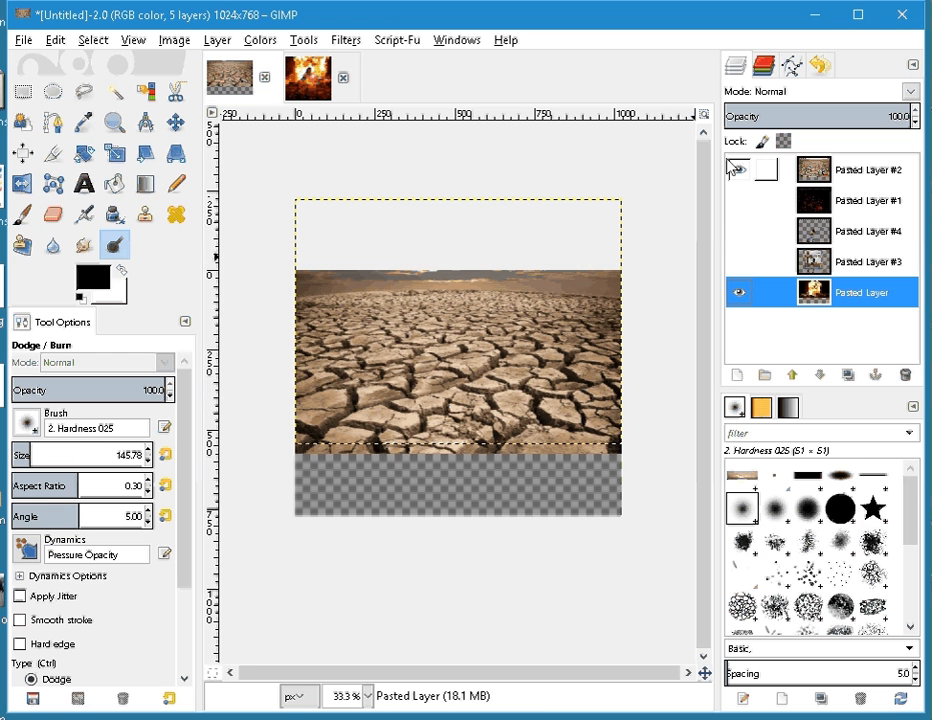
pyautogui.click(737, 170)
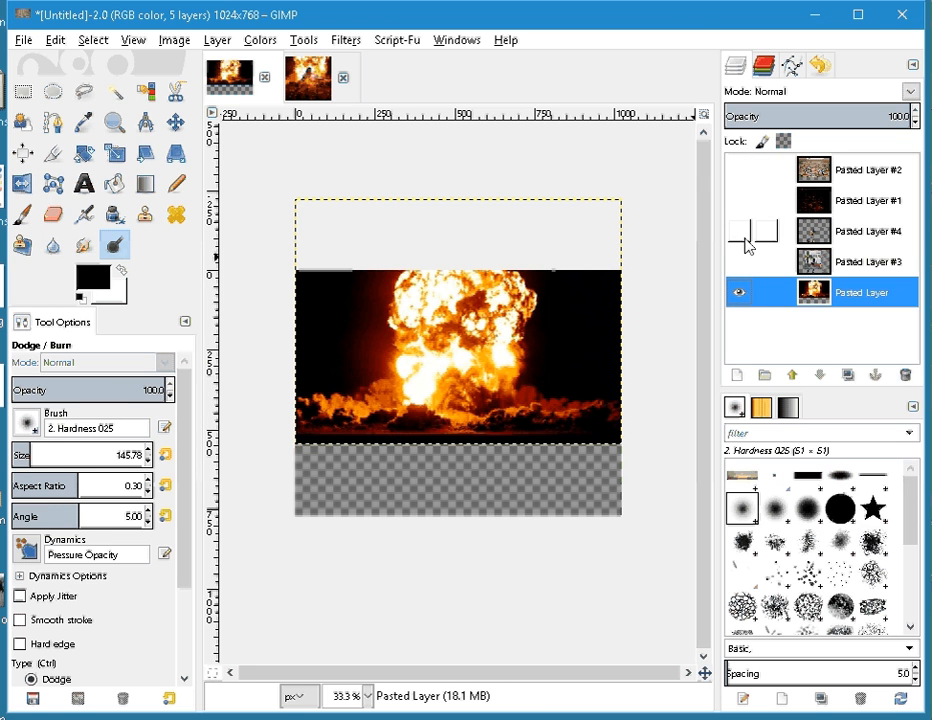
pyautogui.click(739, 262)
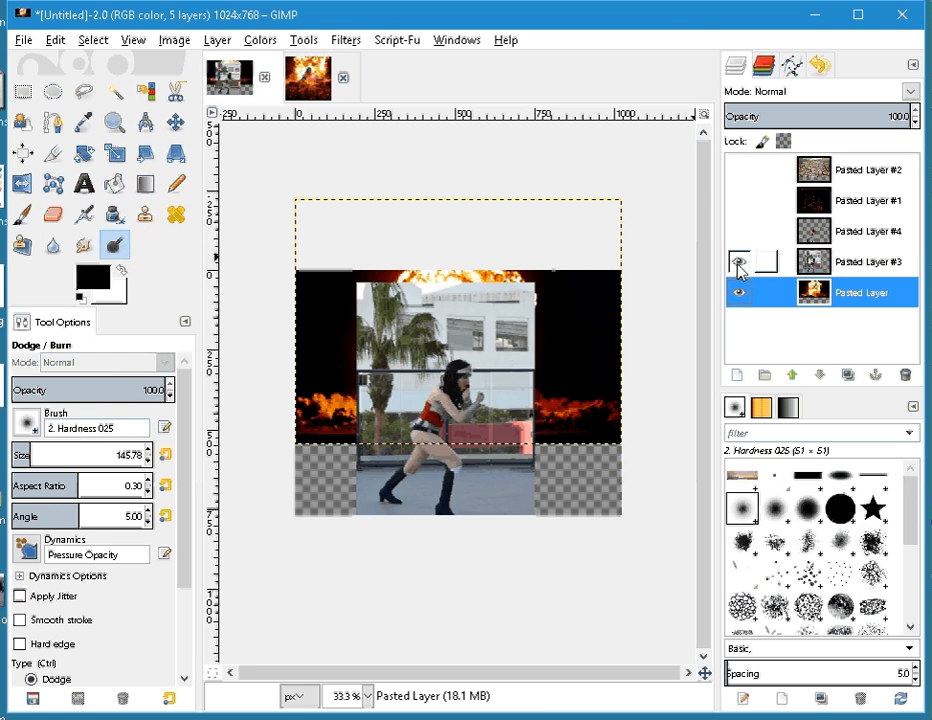
pyautogui.click(739, 264)
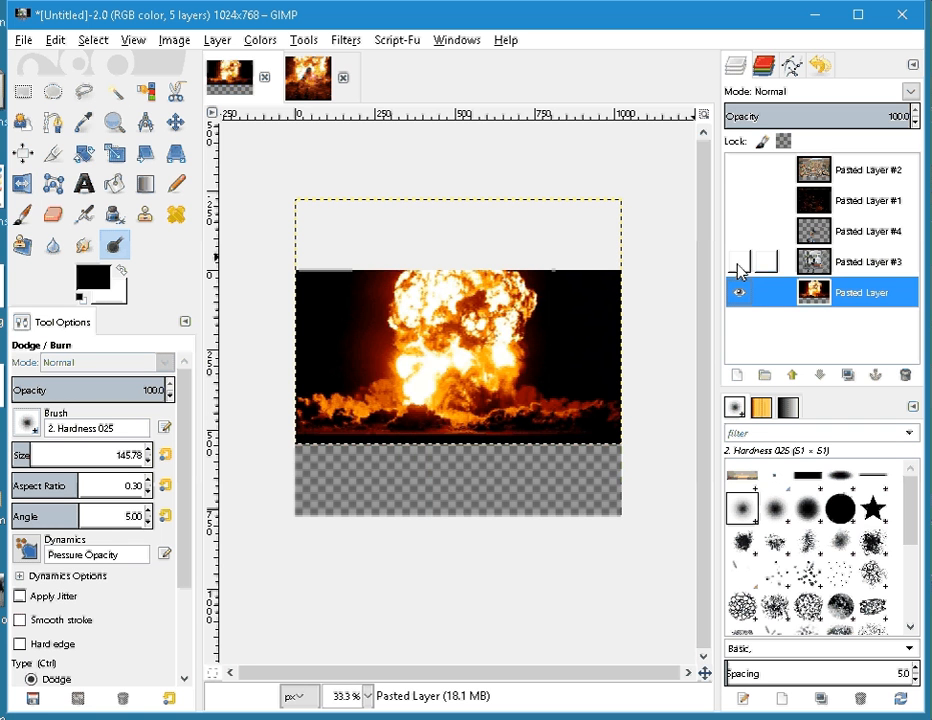
pyautogui.click(741, 203)
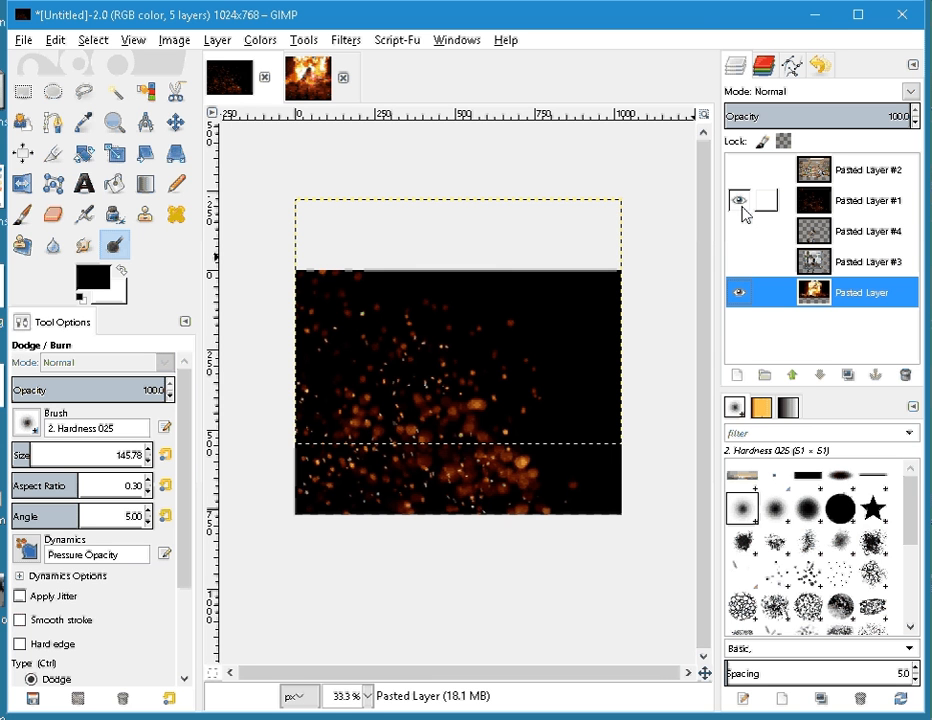
pyautogui.click(739, 203)
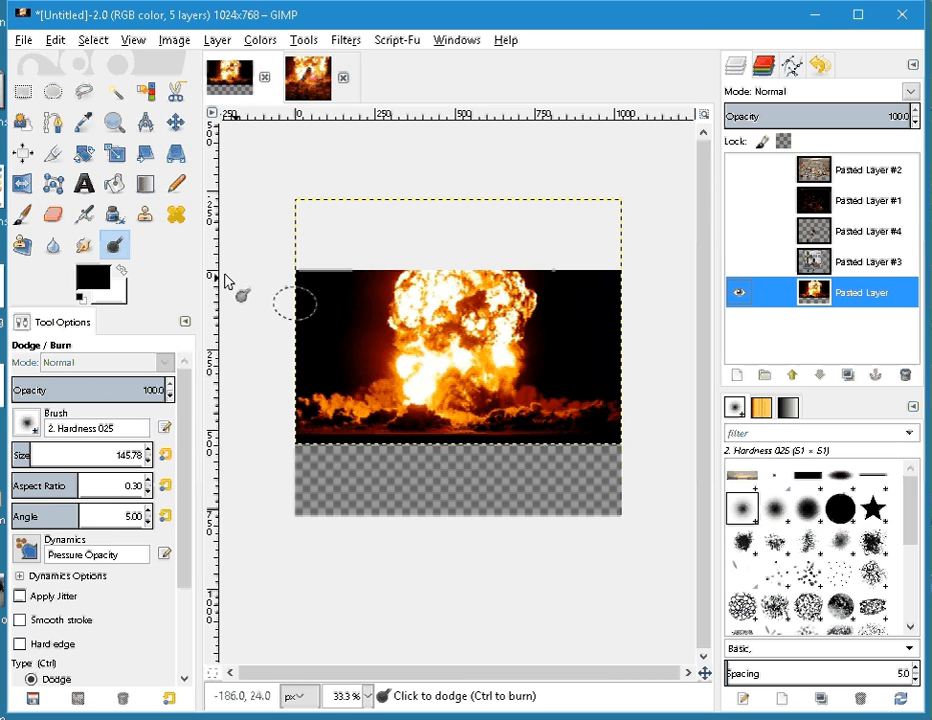
pyautogui.moveTo(435, 310)
pyautogui.mouseDown()
pyautogui.moveTo(526, 408)
pyautogui.moveTo(493, 383)
pyautogui.mouseUp()
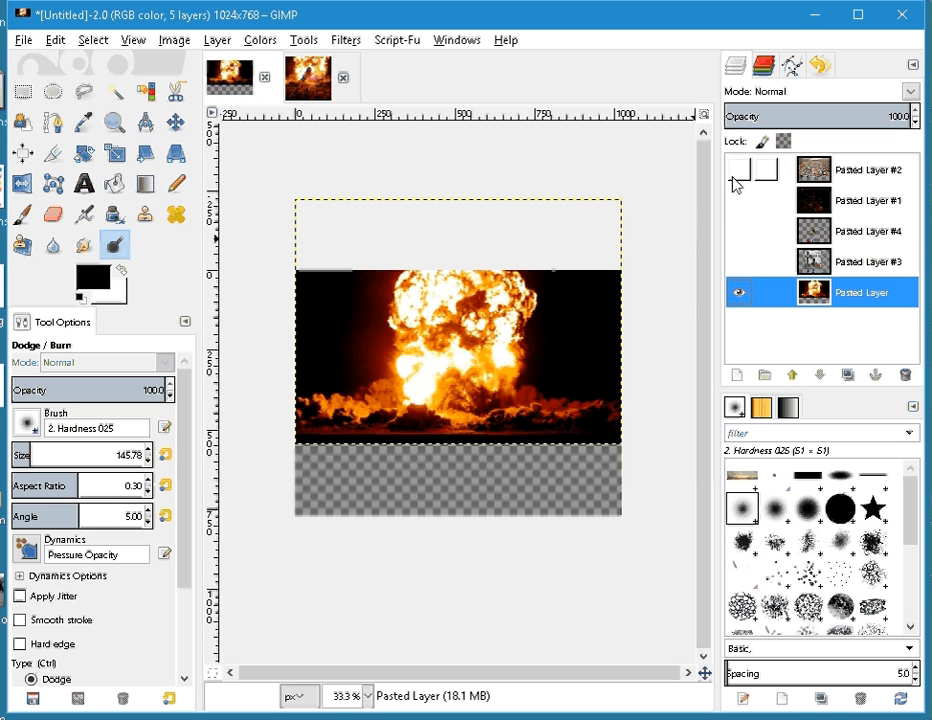
# Show the cracked-ground layer, Pasted Layer #2, and move it down so its ground covers the empty lower part of the canvas.
pyautogui.click(737, 172)
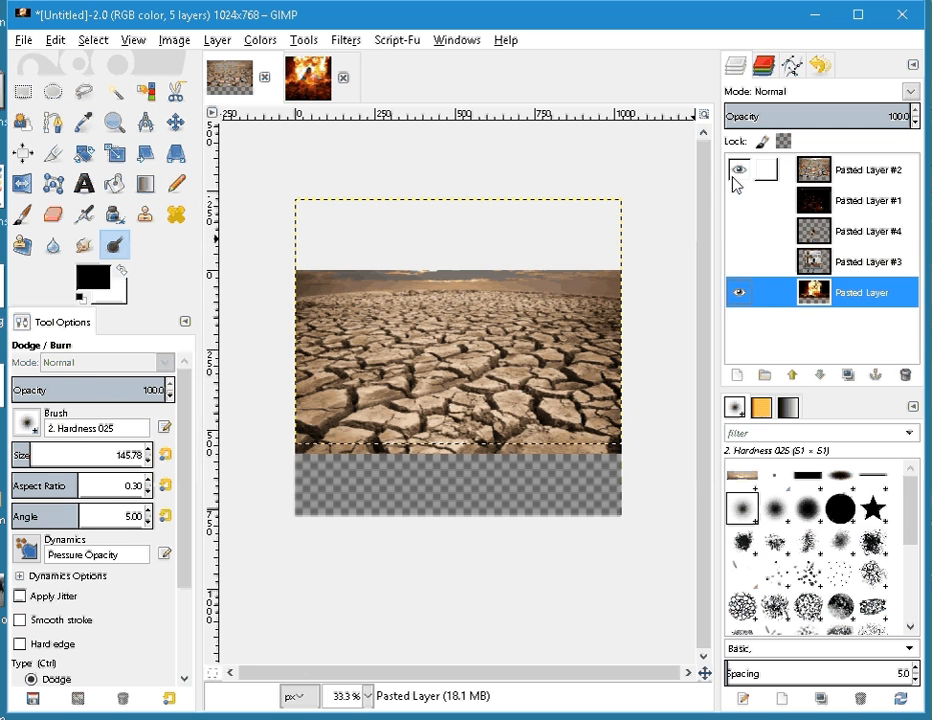
pyautogui.click(186, 125)
pyautogui.moveTo(439, 337); pyautogui.dragTo(447, 453)
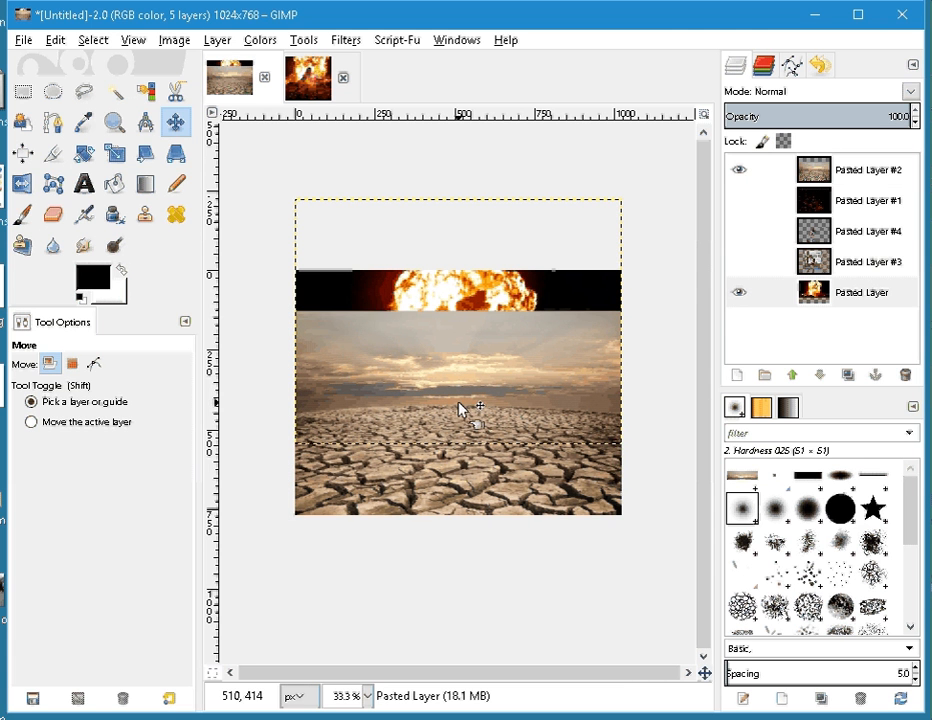
# Select Pasted Layer #2 and lower it in the layer stack to just above the explosion layer.
pyautogui.click(803, 295)
pyautogui.click(808, 176)
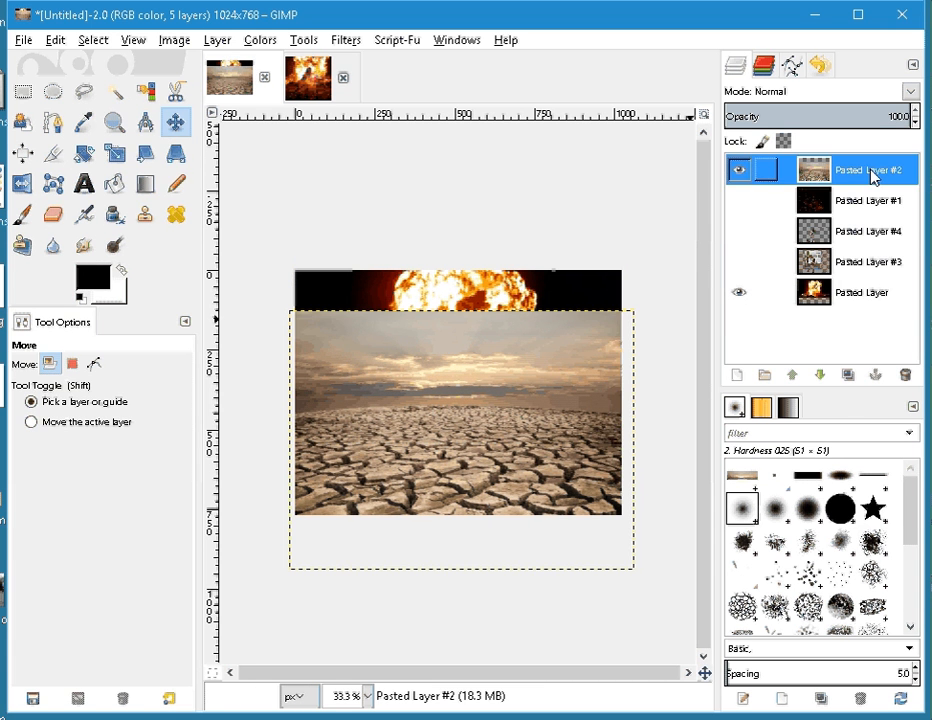
pyautogui.click(822, 378)
pyautogui.click(822, 378)
pyautogui.click(822, 378)
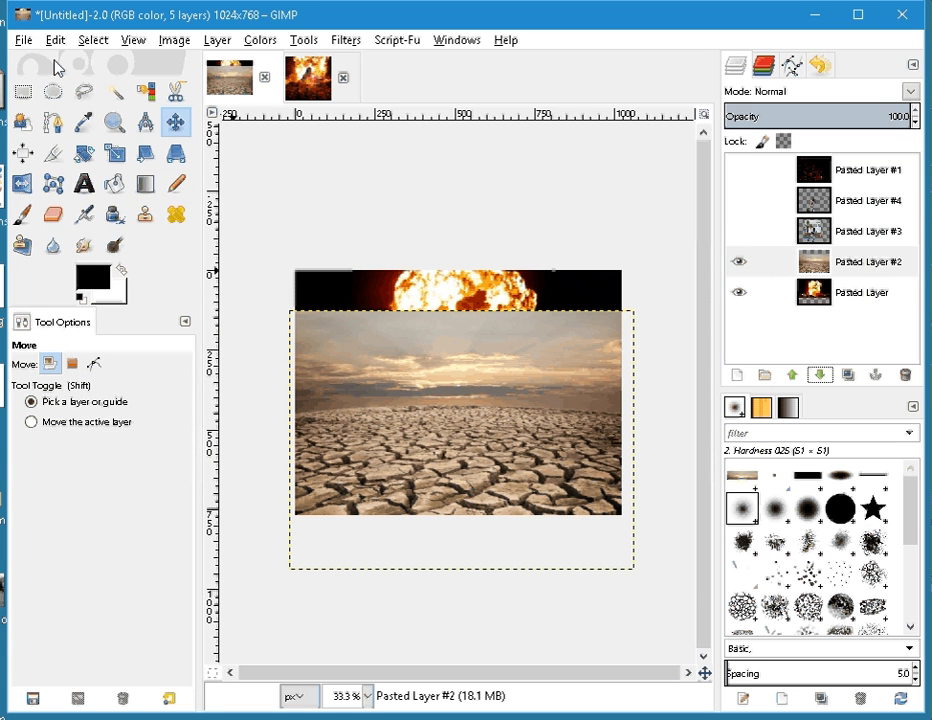
# Cut the sky from the cracked-ground layer with a rectangular selection about 1413 × 471 px, and move the layer slightly down below the fire.
pyautogui.click(24, 91)
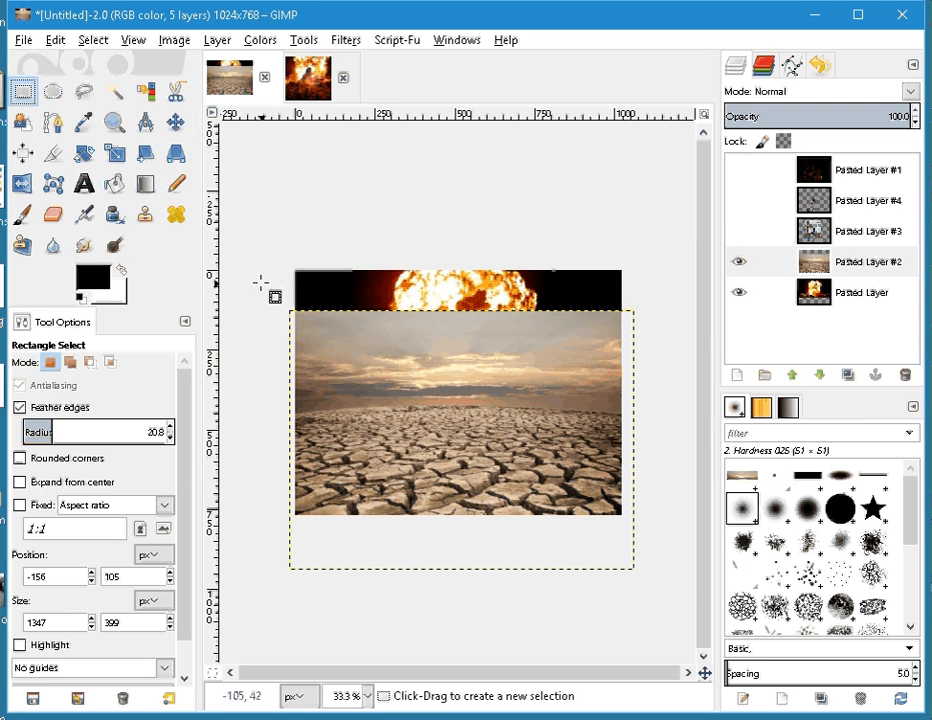
pyautogui.moveTo(235, 260); pyautogui.dragTo(686, 410)
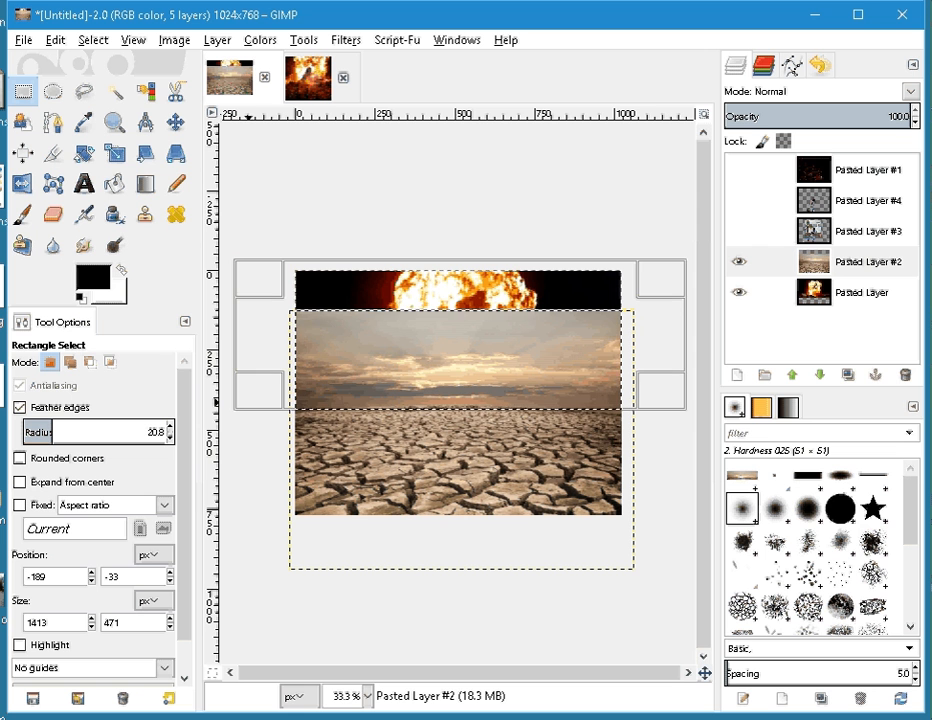
pyautogui.hotkey('ctrl', 'x')
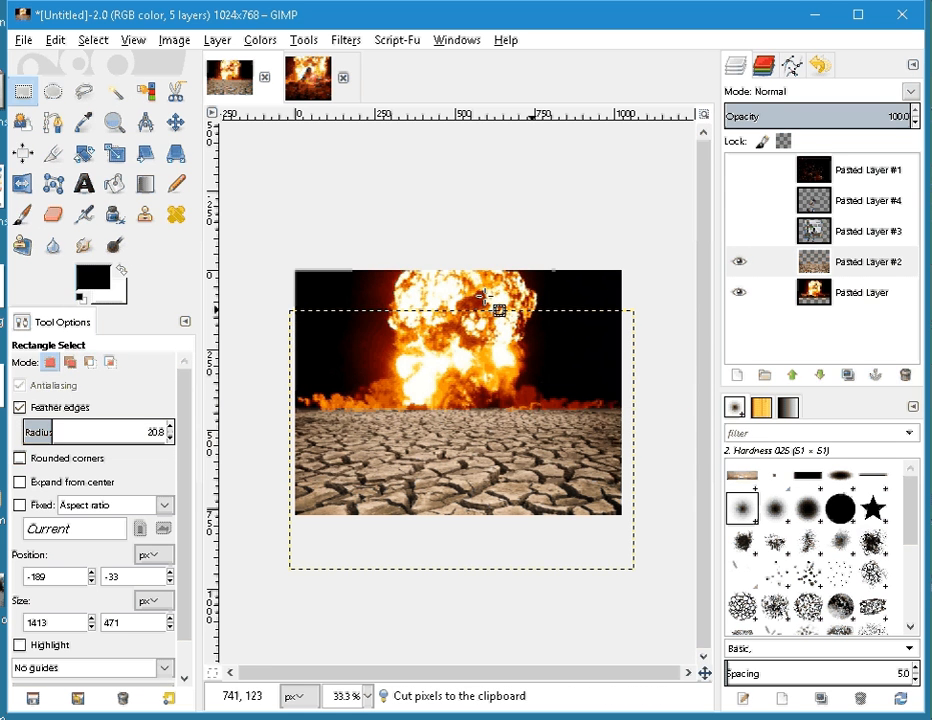
pyautogui.click(175, 121)
pyautogui.moveTo(512, 463)
pyautogui.mouseDown()
pyautogui.moveTo(519, 476)
pyautogui.moveTo(510, 493)
pyautogui.moveTo(511, 484)
pyautogui.mouseUp()
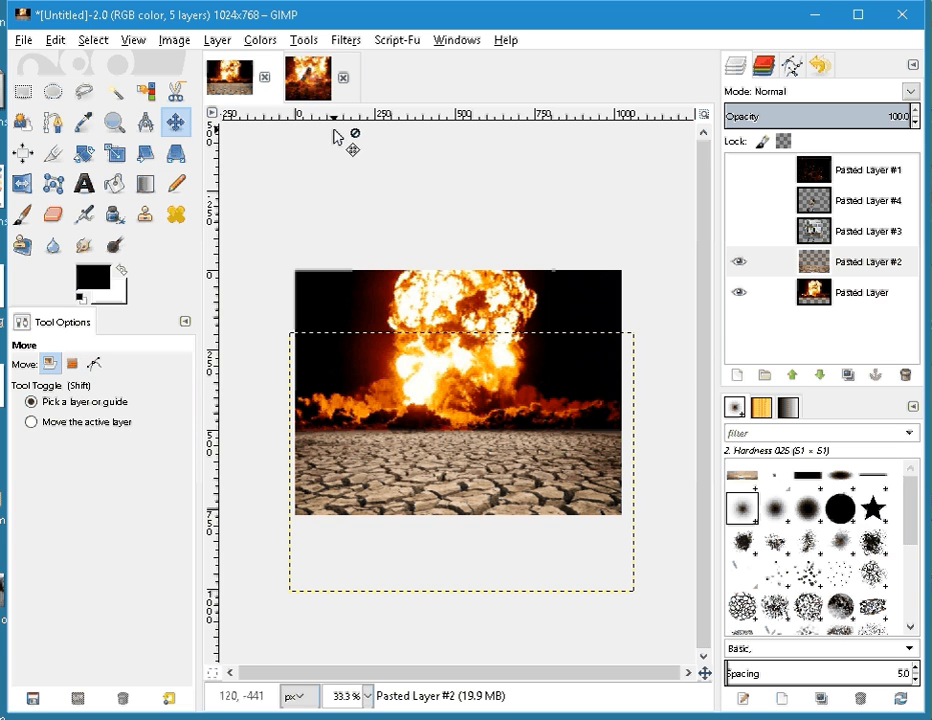
# Darken the cracked-ground layer with Levels, setting the input gamma to 0.23.
pyautogui.click(216, 40)
pyautogui.moveTo(193, 41)
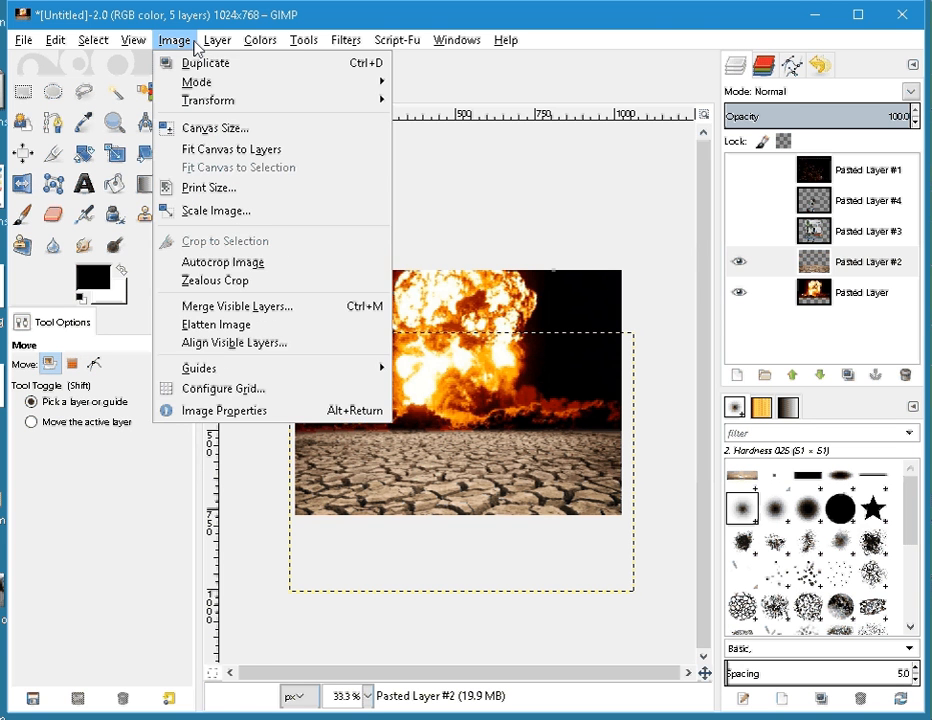
pyautogui.moveTo(259, 40)
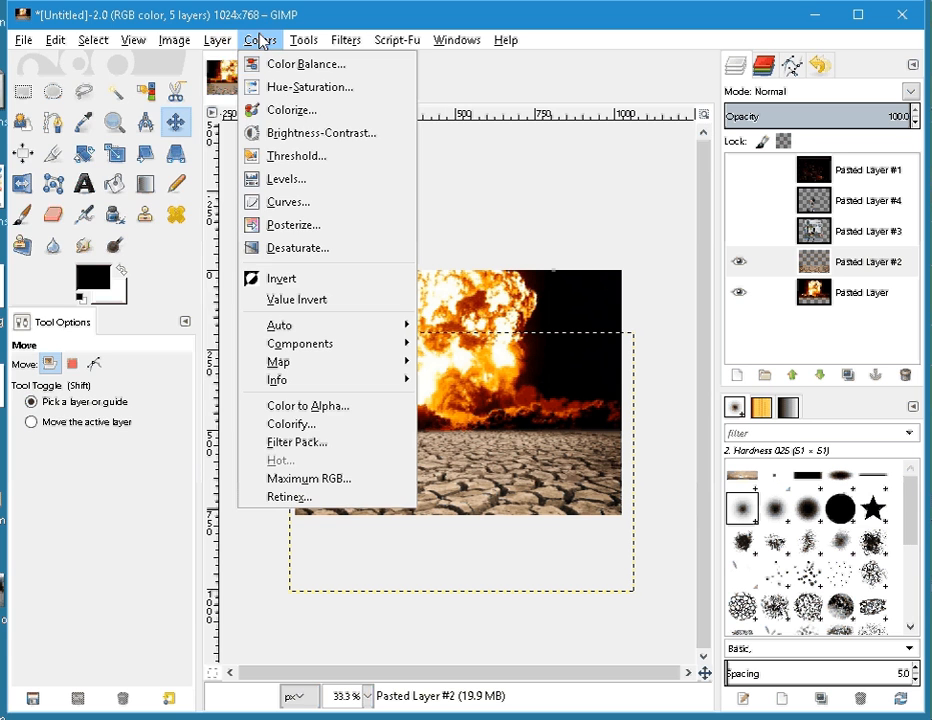
pyautogui.click(285, 179)
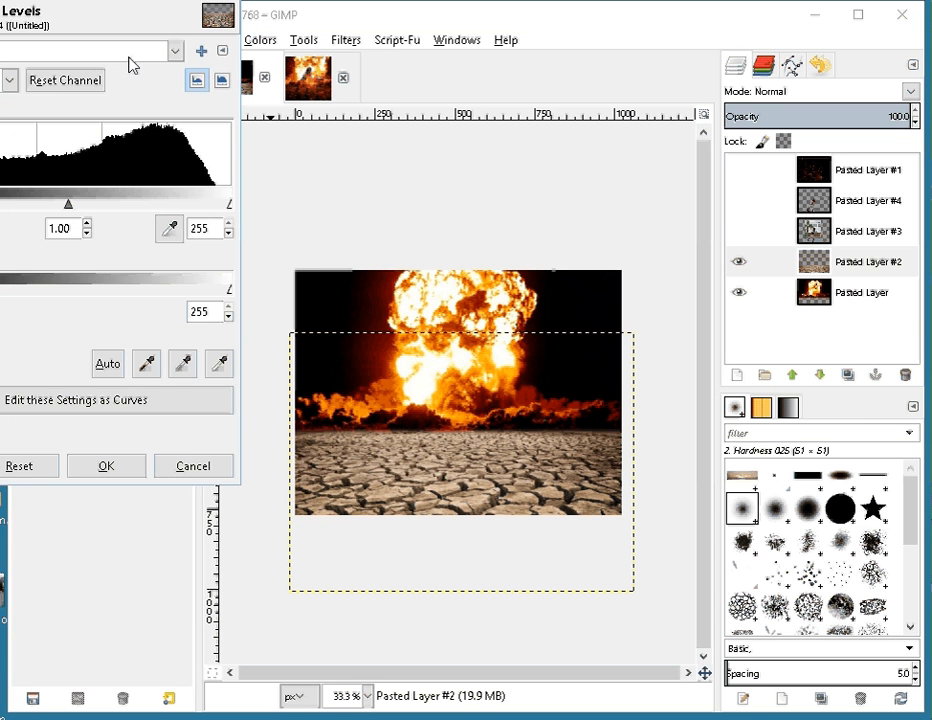
pyautogui.moveTo(125, 0); pyautogui.dragTo(190, 105)
pyautogui.moveTo(137, 312); pyautogui.dragTo(238, 327)
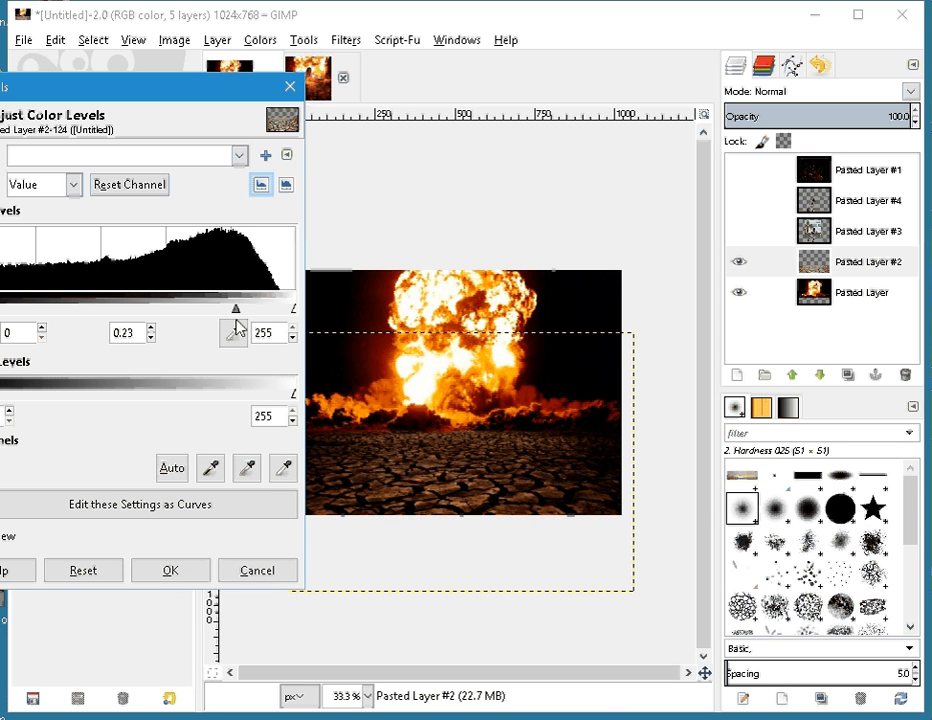
pyautogui.click(189, 577)
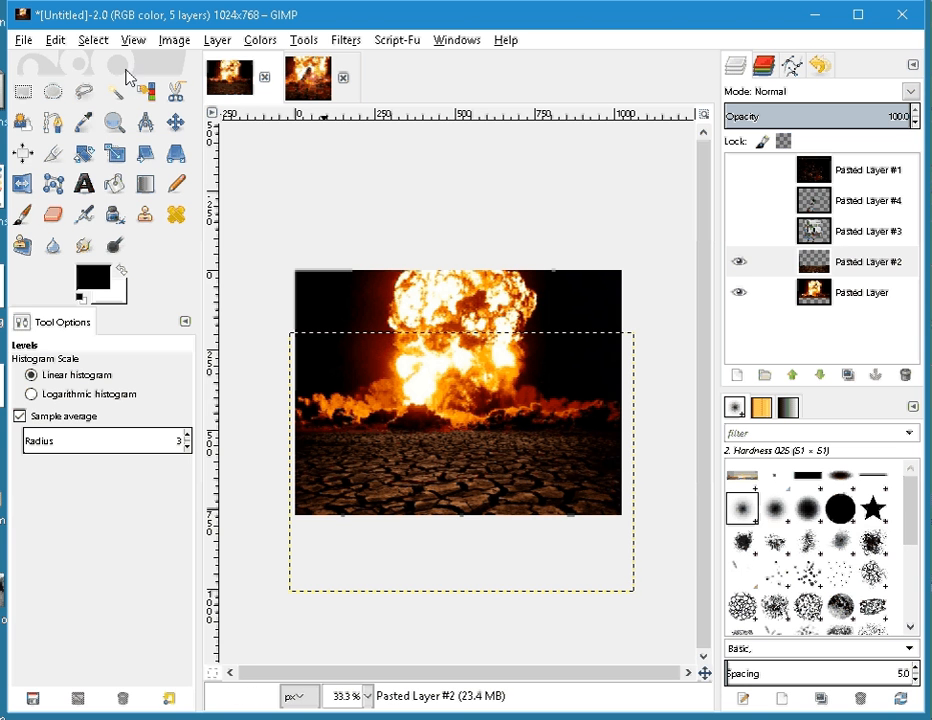
# Colorize the cracked-ground layer with hue 15 and saturation 89.
pyautogui.click(250, 42)
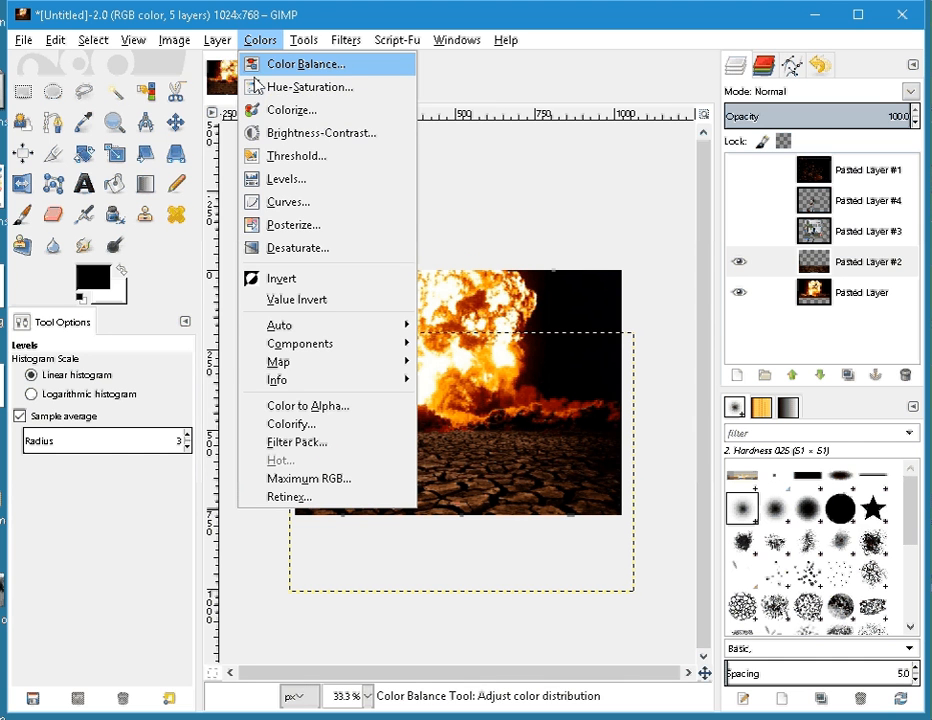
pyautogui.moveTo(238, 44)
pyautogui.click(270, 108)
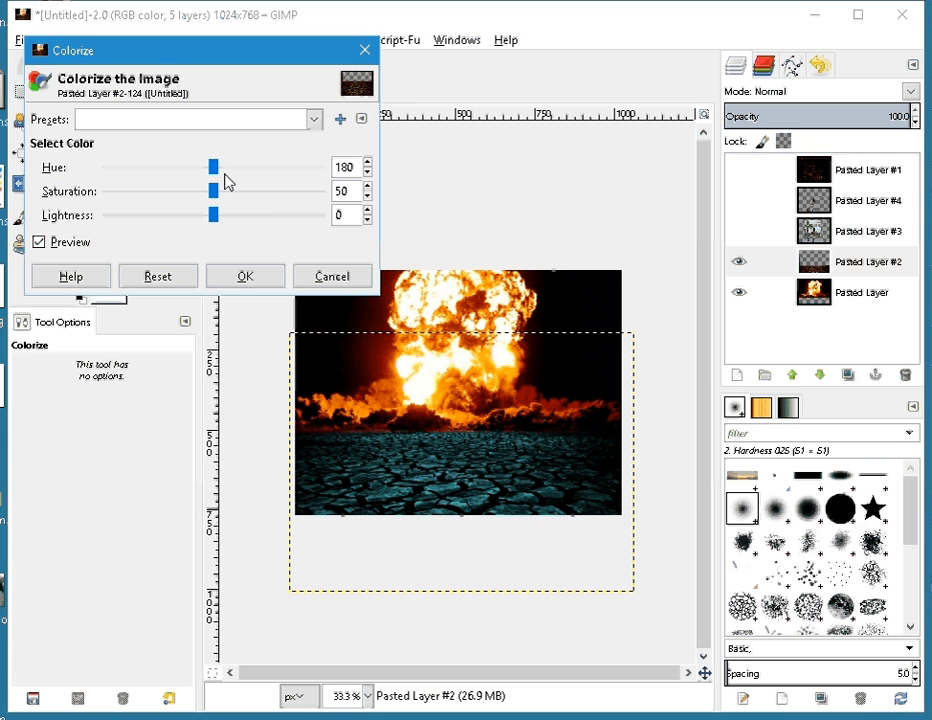
pyautogui.moveTo(213, 167); pyautogui.dragTo(118, 179)
pyautogui.moveTo(213, 191); pyautogui.dragTo(301, 205)
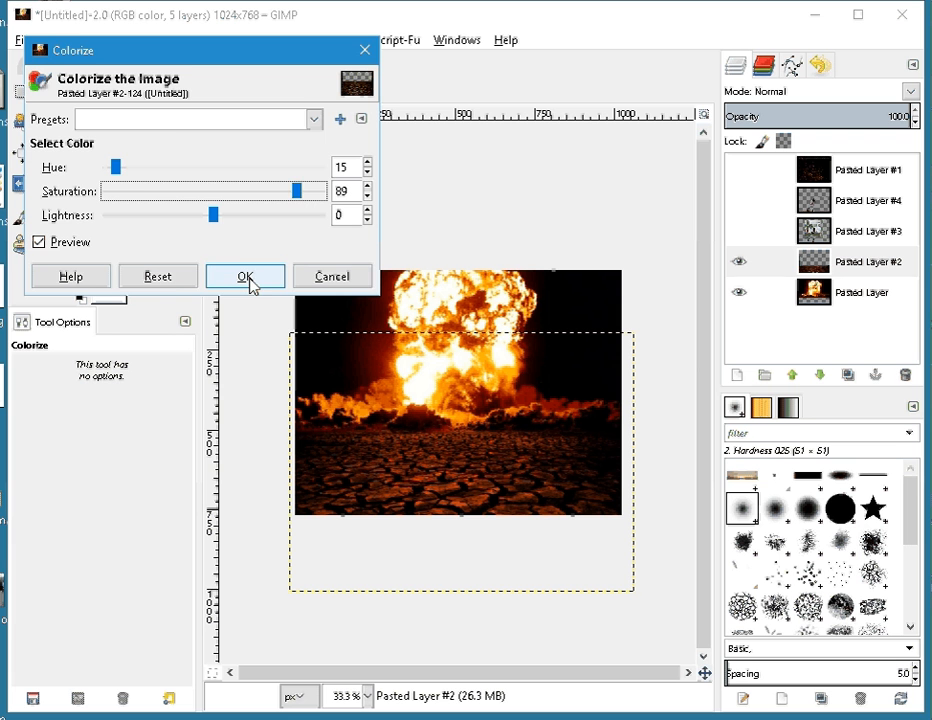
pyautogui.click(250, 281)
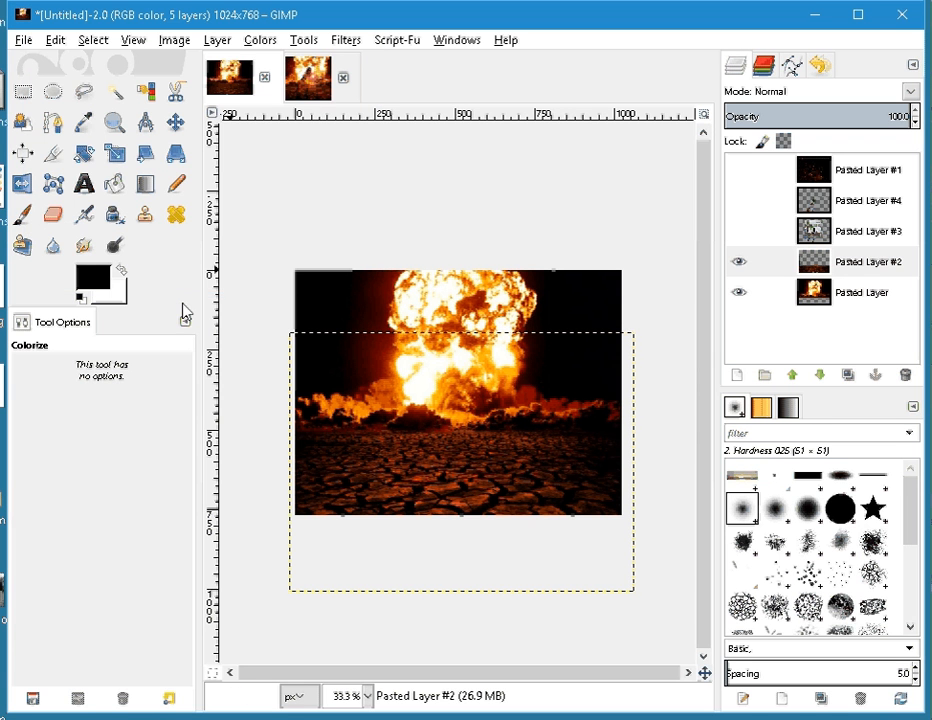
# Set the Dodge/Burn brush to size 1152.02 and opacity 54.7, and brush over the lower part of the cracked ground.
pyautogui.click(116, 246)
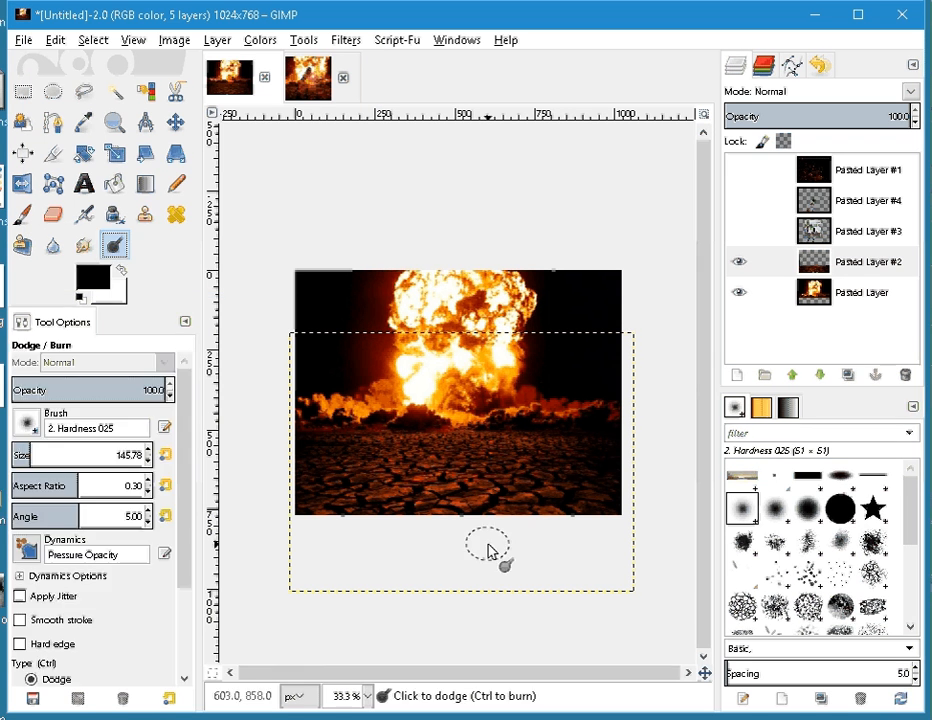
pyautogui.click(43, 458)
pyautogui.moveTo(43, 458); pyautogui.dragTo(163, 459)
pyautogui.click(96, 390)
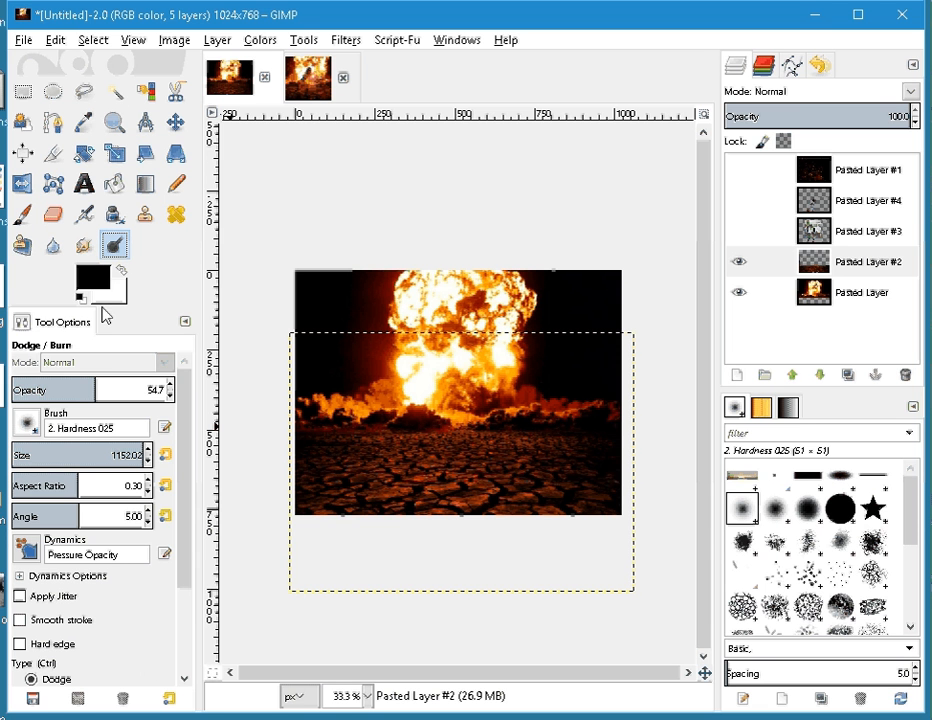
pyautogui.moveTo(186, 526); pyautogui.dragTo(181, 589)
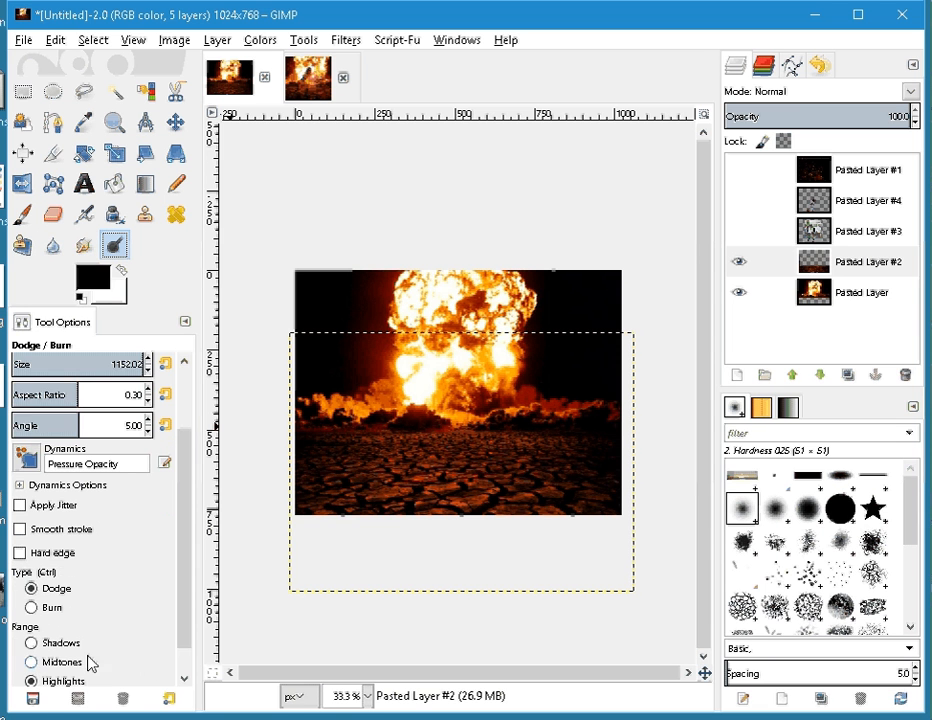
pyautogui.click(297, 530)
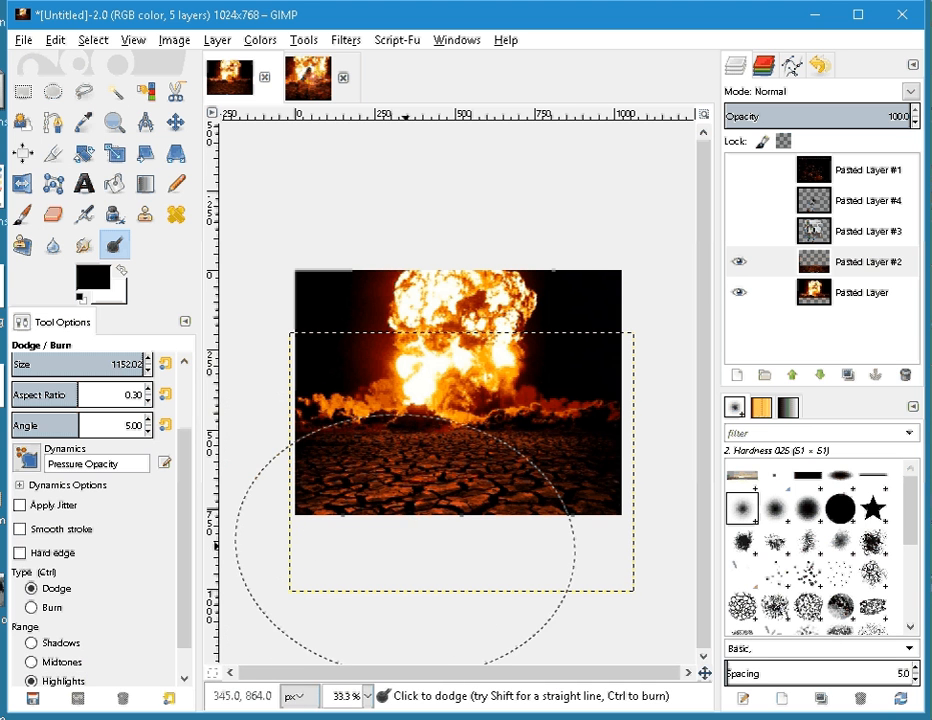
pyautogui.press('ctrl')
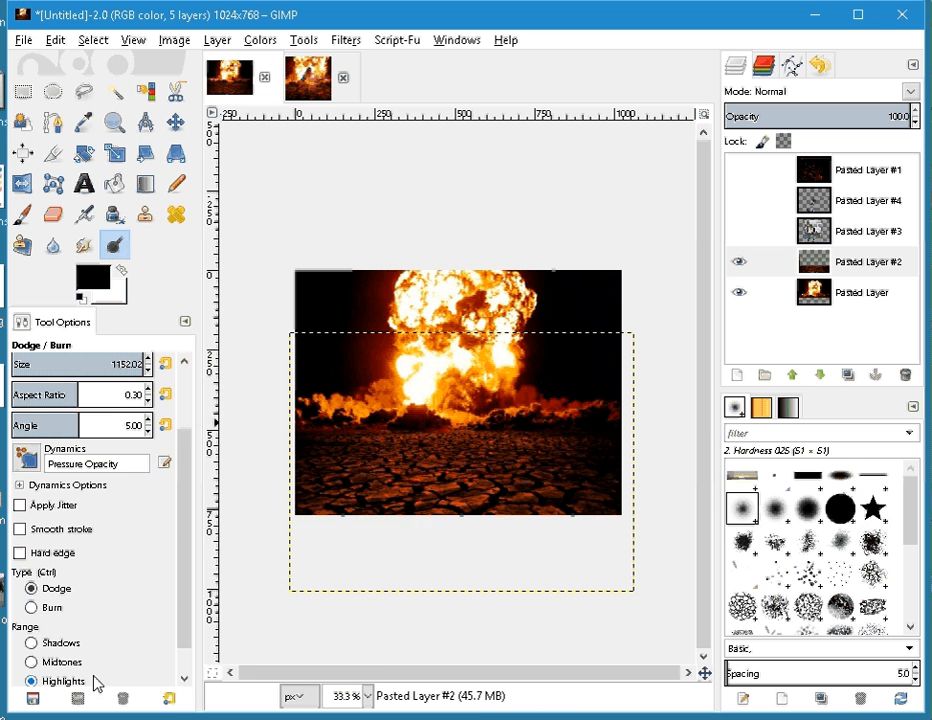
# Switch Dodge/Burn to the Burn type with the Highlights range, and darken the foreground of the cracked ground.
pyautogui.scroll(-1, 62, 645)
pyautogui.click(47, 575)
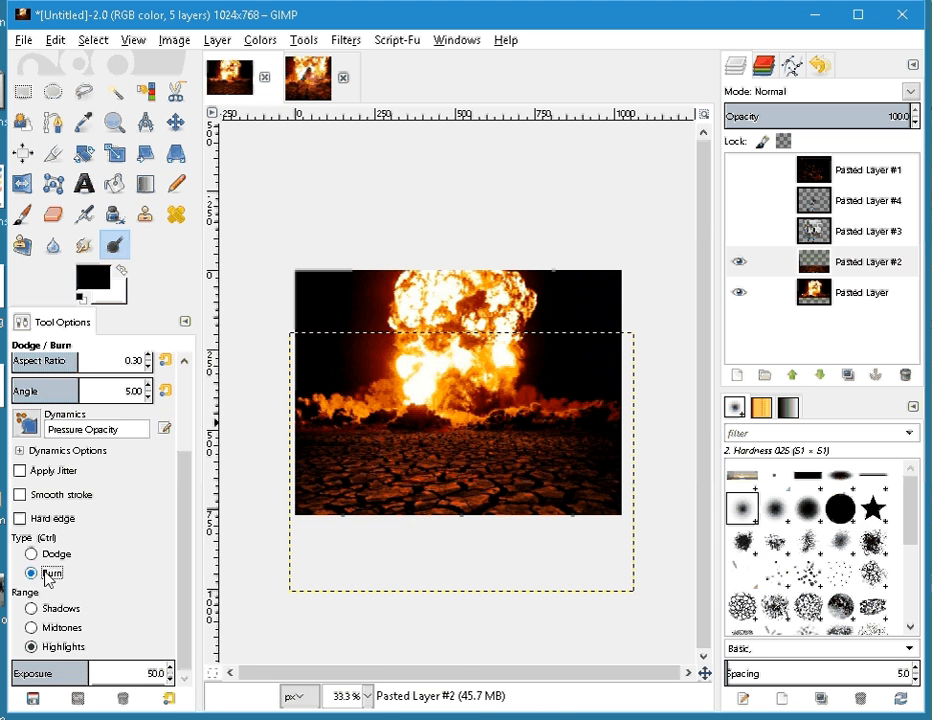
pyautogui.click(66, 647)
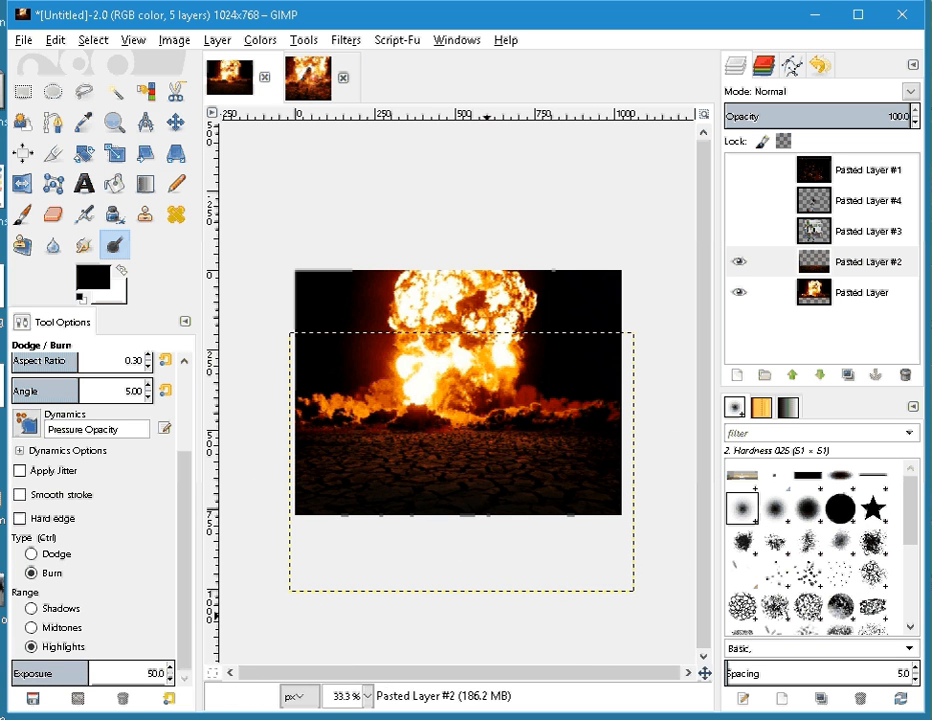
pyautogui.press('ctrl')
# Select Pasted Layer #3, view its street photo and hide it again, then show the cut-out woman on Pasted Layer #4.
pyautogui.click(795, 237)
pyautogui.click(738, 233)
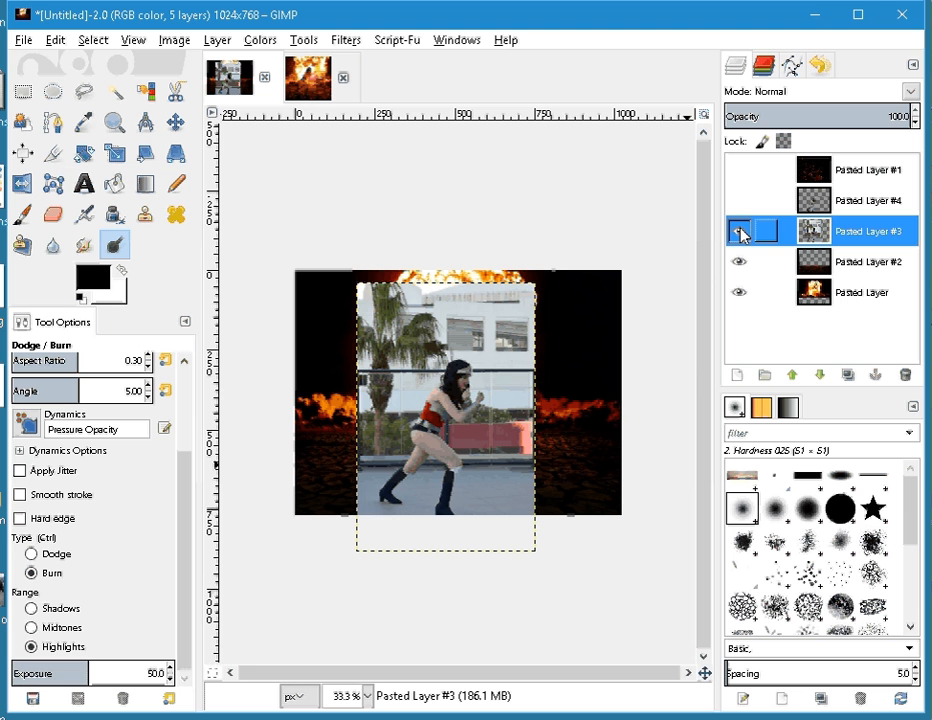
pyautogui.click(738, 233)
pyautogui.click(738, 200)
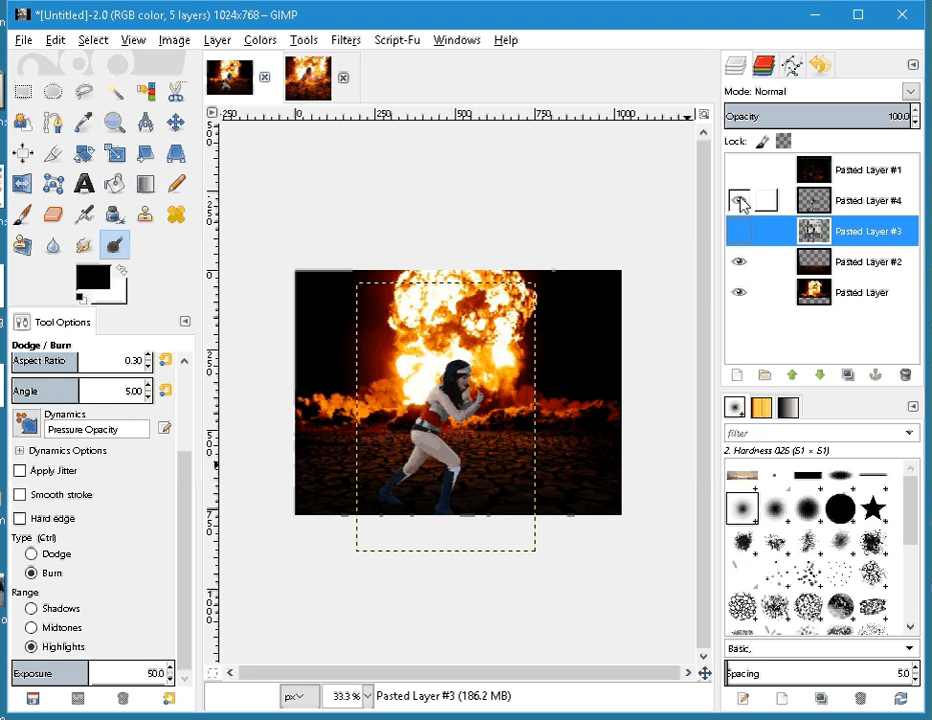
# Move the cut-out woman slightly up and to the right on the cracked ground.
pyautogui.click(176, 124)
pyautogui.moveTo(453, 474)
pyautogui.mouseDown()
pyautogui.moveTo(480, 453)
pyautogui.moveTo(464, 463)
pyautogui.mouseUp()
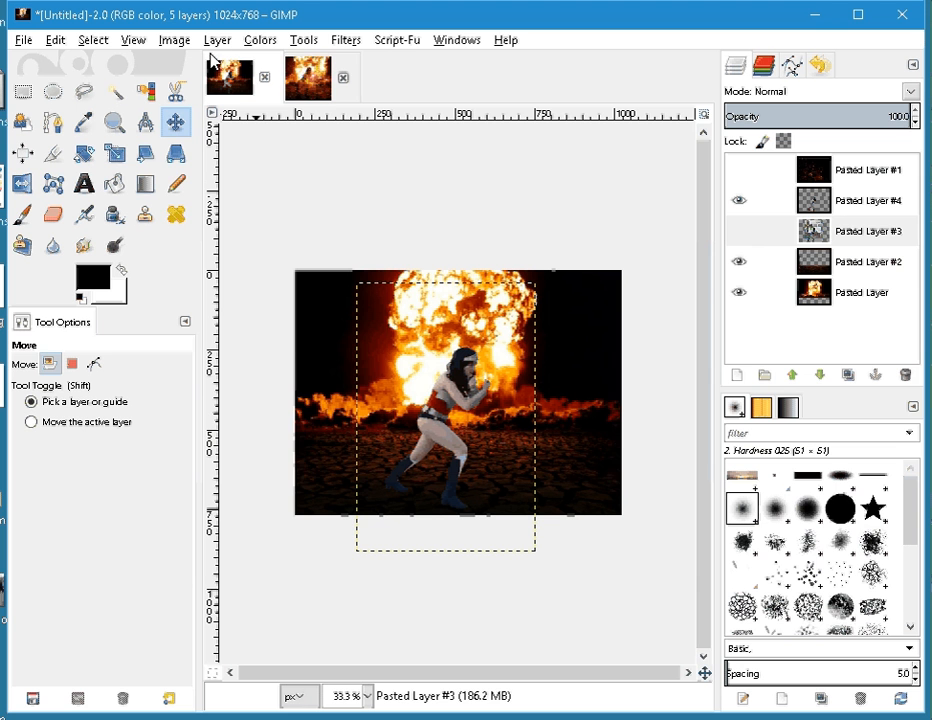
# Brighten the midtones of the hidden street photo on Pasted Layer #3 with Levels.
pyautogui.click(262, 42)
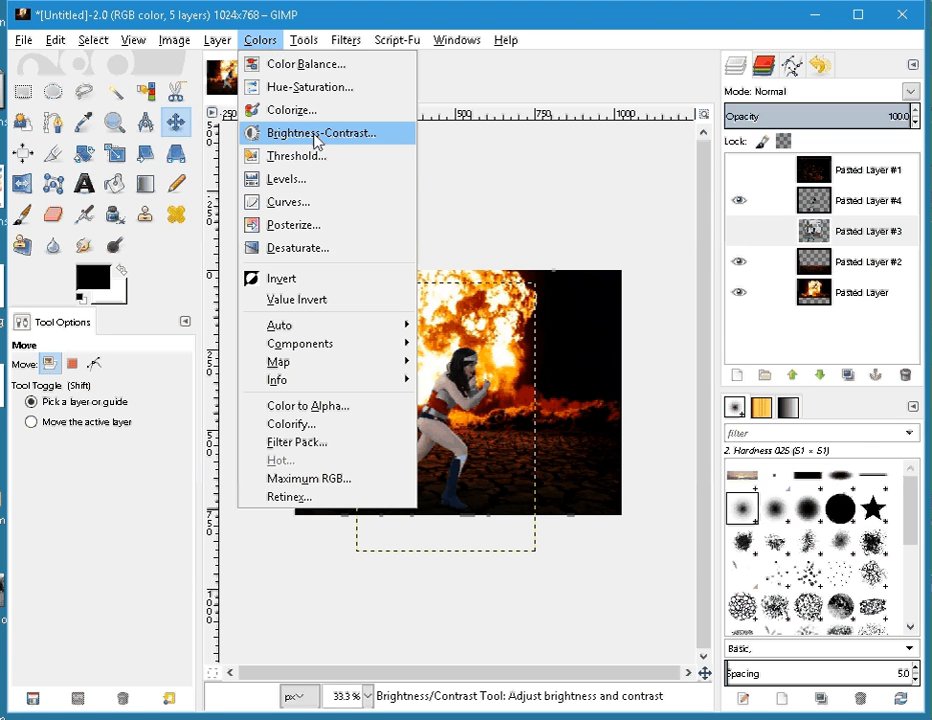
pyautogui.moveTo(233, 50)
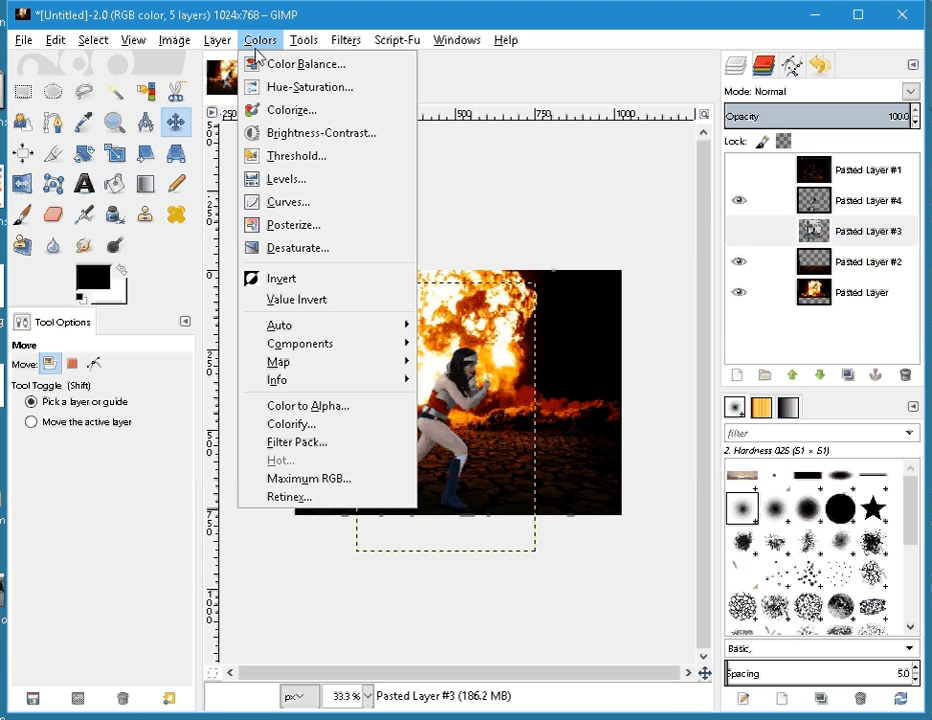
pyautogui.click(290, 179)
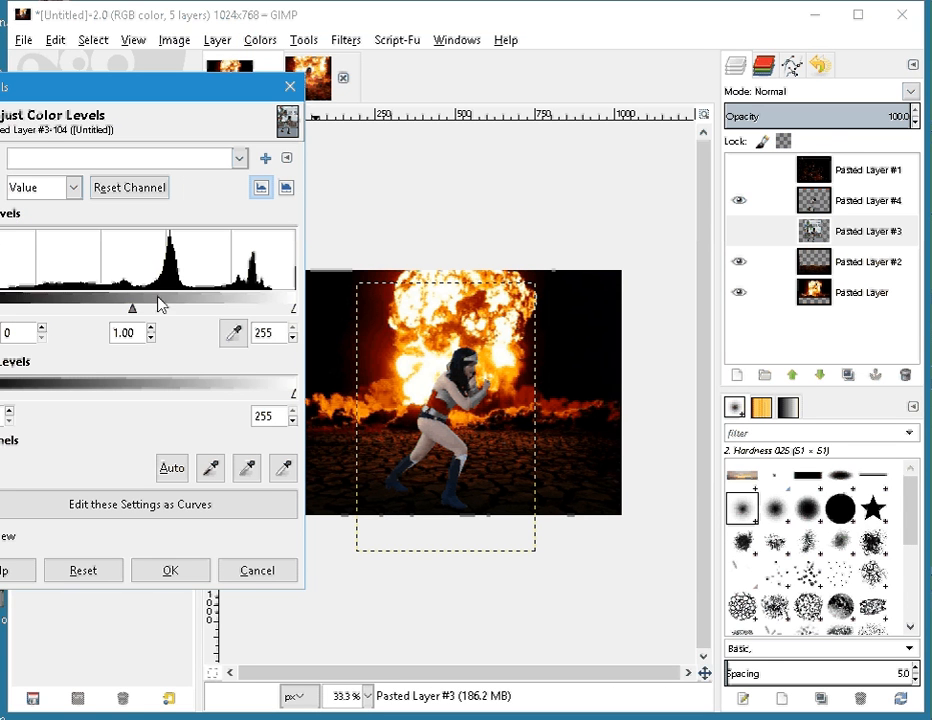
pyautogui.moveTo(133, 308); pyautogui.dragTo(75, 327)
pyautogui.press('Return')
# Darken the cut-out woman on Pasted Layer #4 with Levels, setting the midtone input level to 0.36.
pyautogui.click(862, 200)
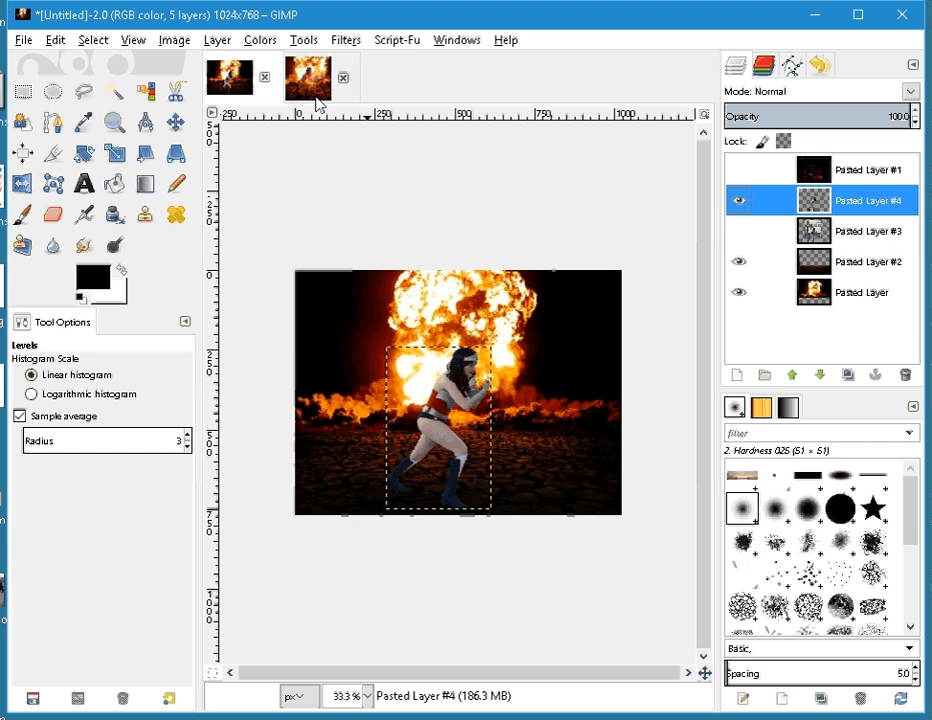
pyautogui.click(262, 41)
pyautogui.click(282, 178)
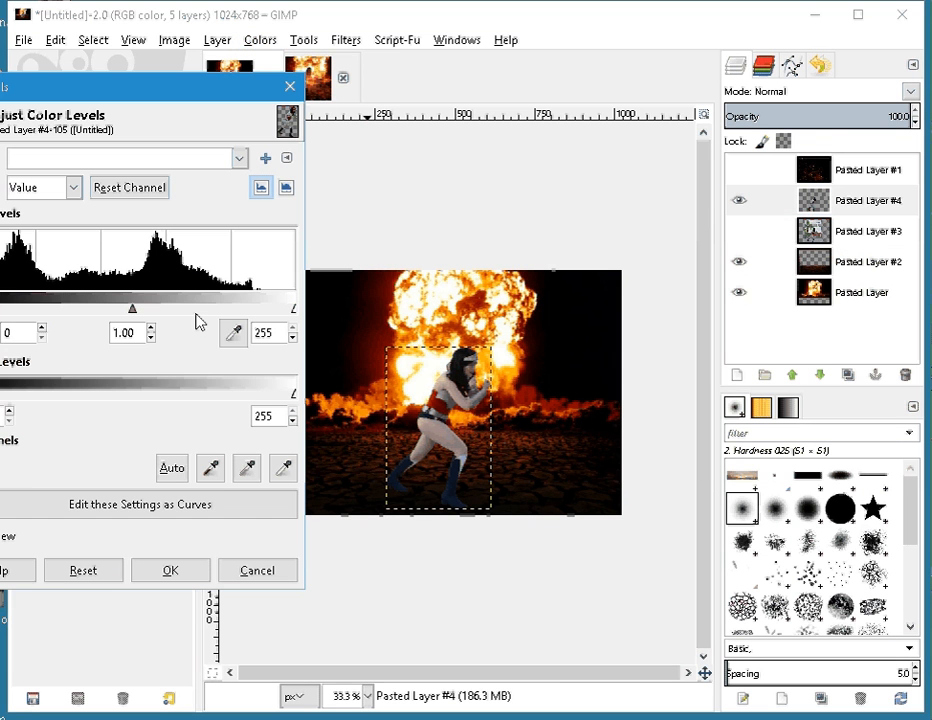
pyautogui.moveTo(132, 309); pyautogui.dragTo(206, 309)
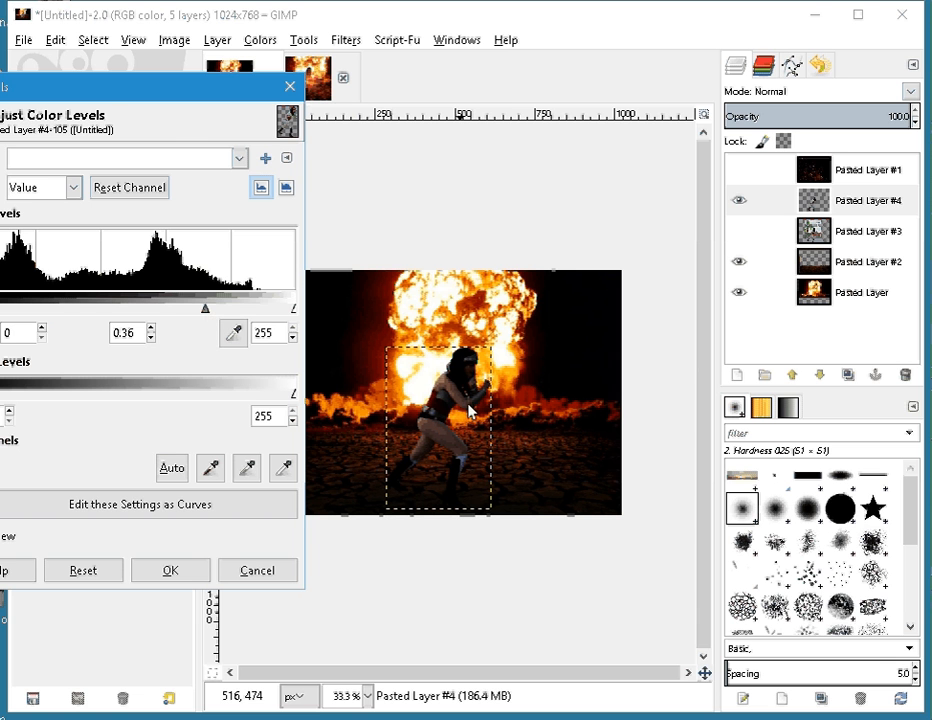
pyautogui.click(172, 572)
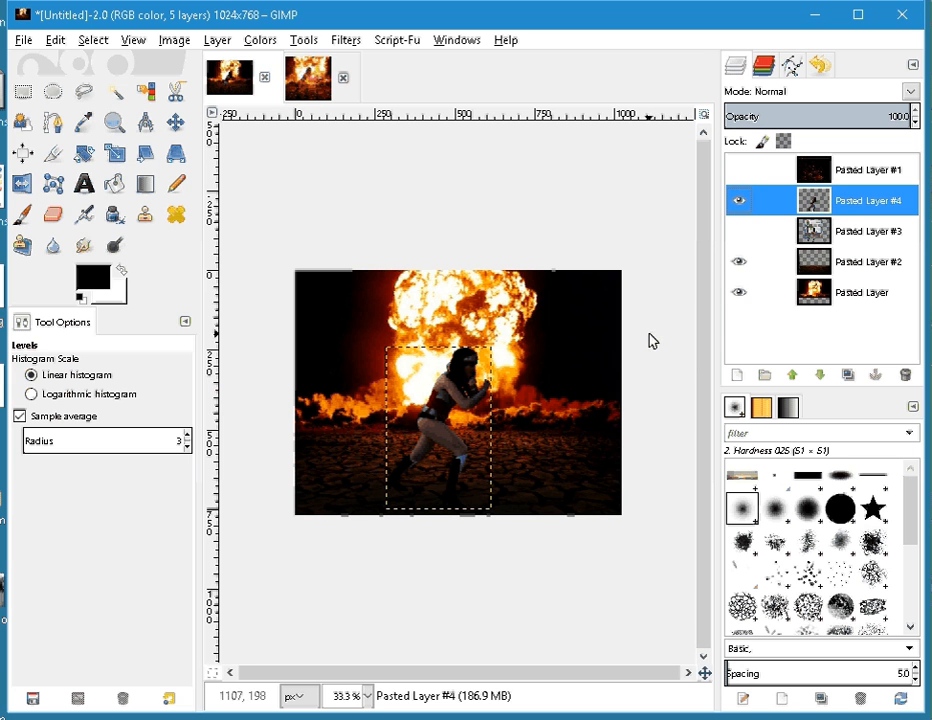
# Duplicate Pasted Layer #4 and colorize the copy of the woman in a warm brown tone.
pyautogui.rightClick(843, 208)
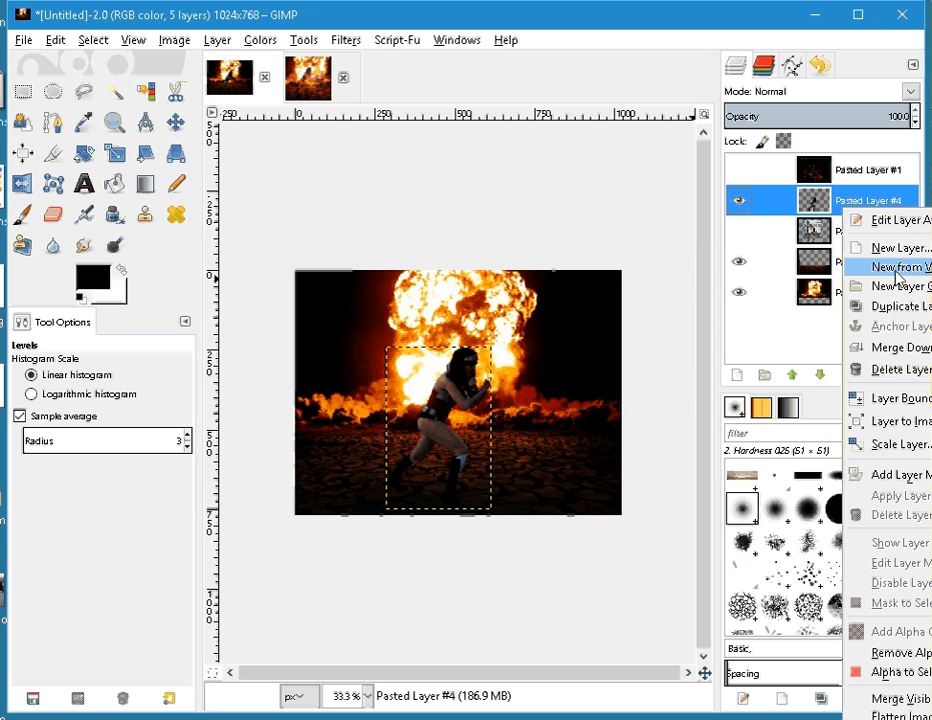
pyautogui.click(851, 306)
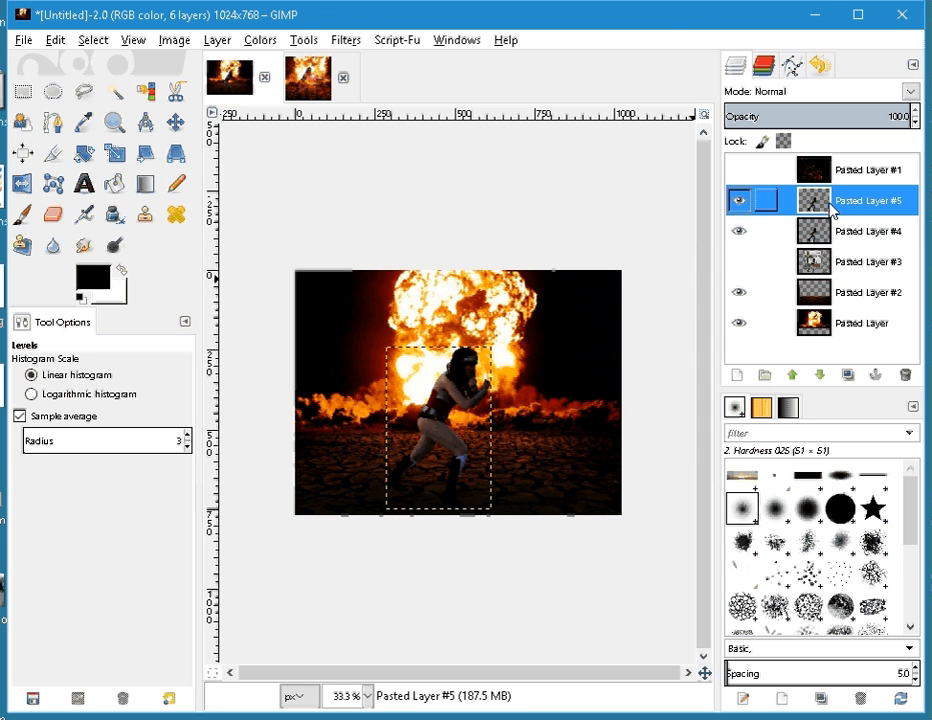
pyautogui.click(275, 42)
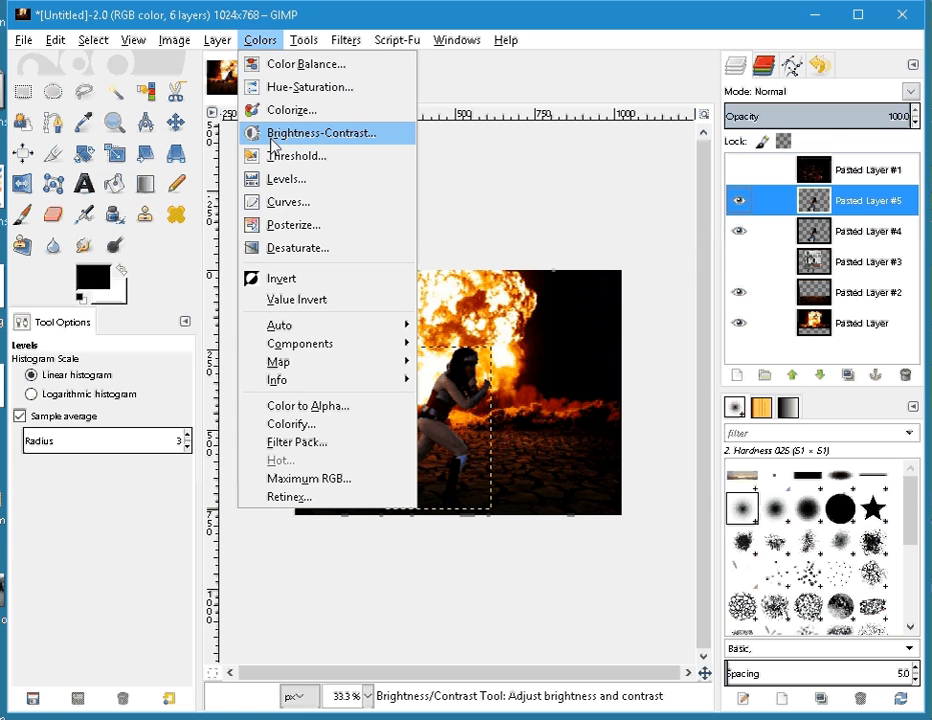
pyautogui.click(272, 110)
pyautogui.moveTo(110, 175); pyautogui.dragTo(117, 190)
pyautogui.moveTo(214, 193)
pyautogui.mouseDown()
pyautogui.moveTo(231, 191)
pyautogui.moveTo(225, 198)
pyautogui.mouseUp()
pyautogui.press('Return')
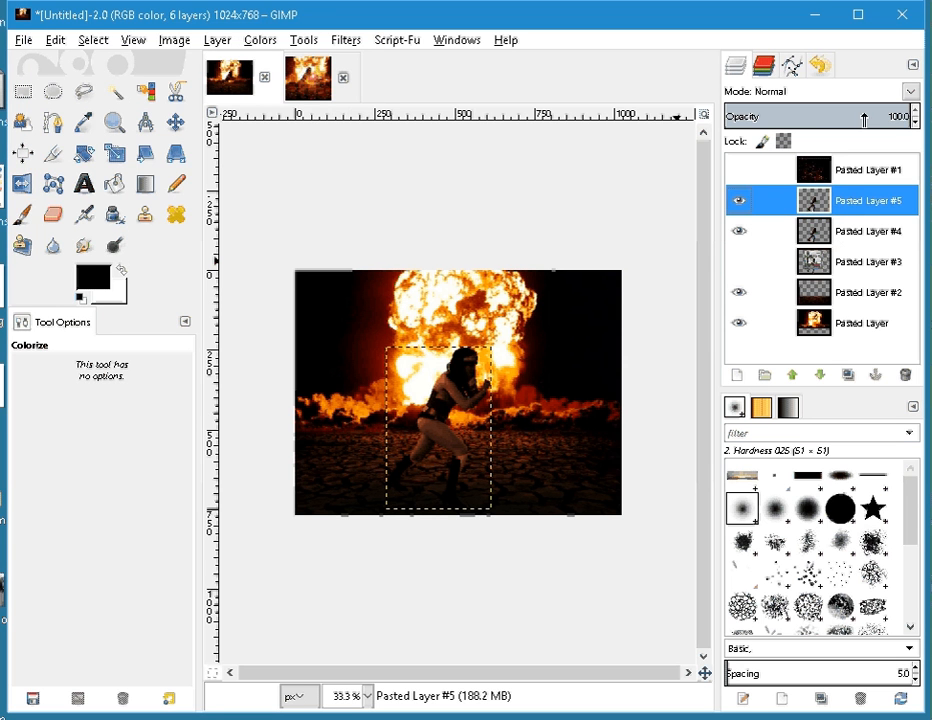
# Set the opacity of Pasted Layer #5 to 69.2 and merge it down onto Pasted Layer #4.
pyautogui.click(826, 112)
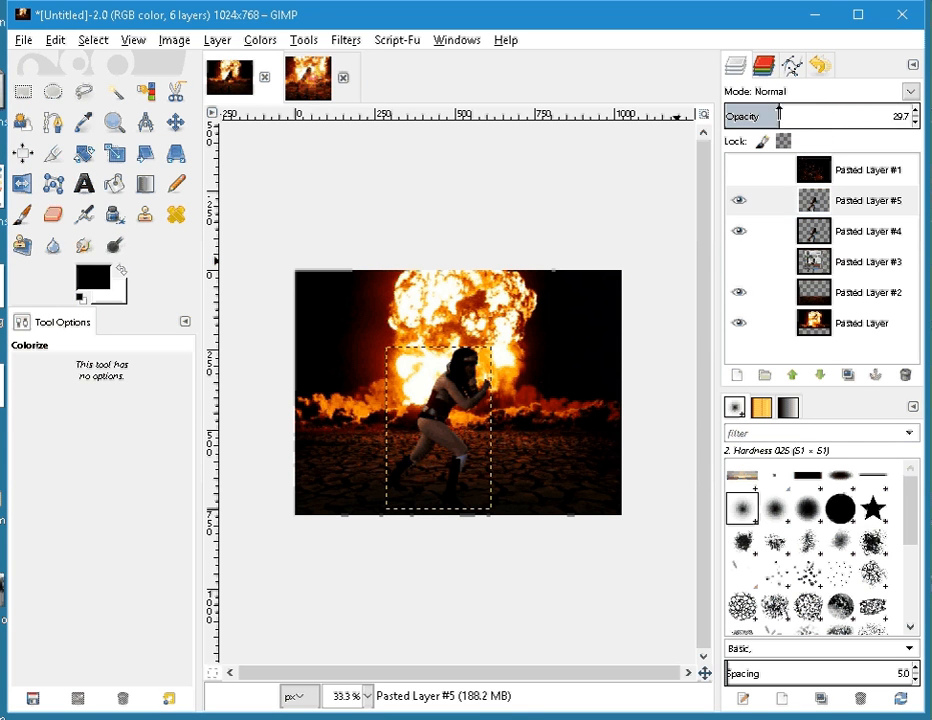
pyautogui.click(873, 116)
pyautogui.moveTo(877, 126); pyautogui.dragTo(855, 113)
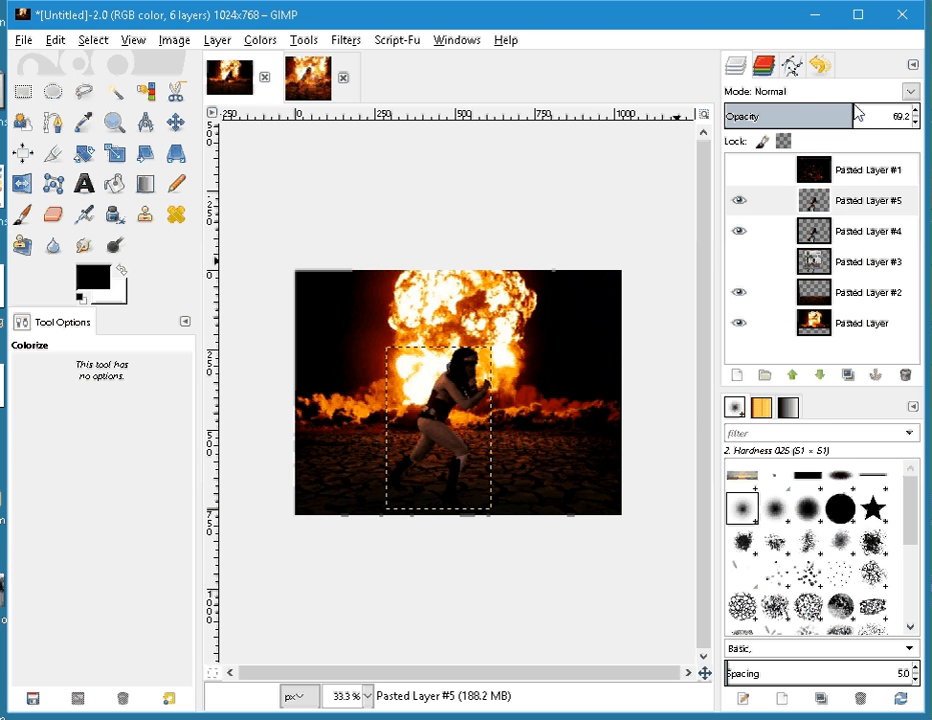
pyautogui.click(852, 209)
pyautogui.rightClick(831, 207)
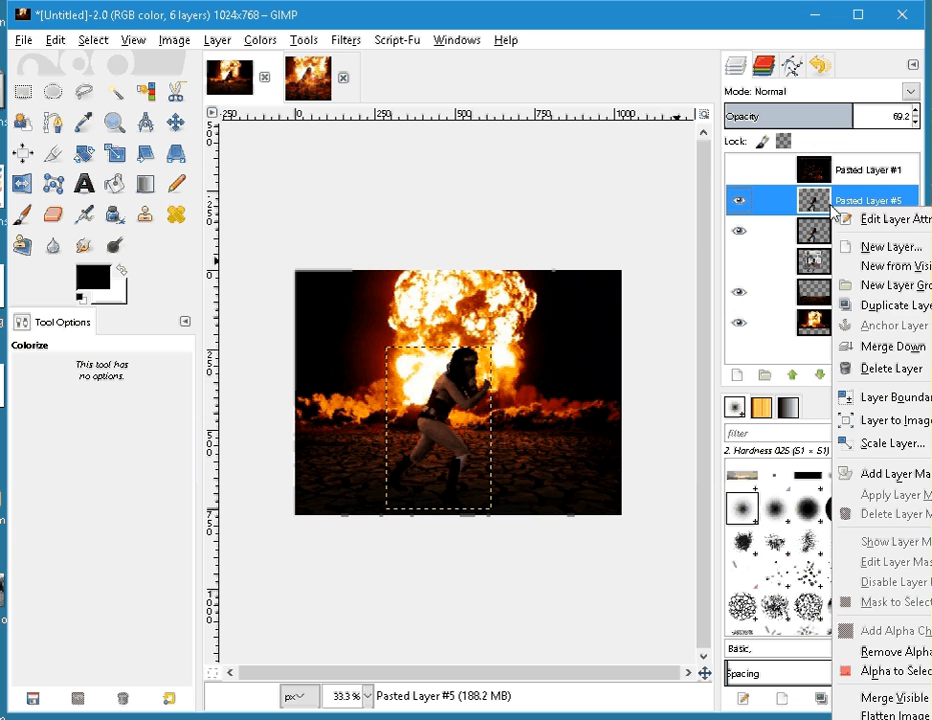
pyautogui.click(912, 348)
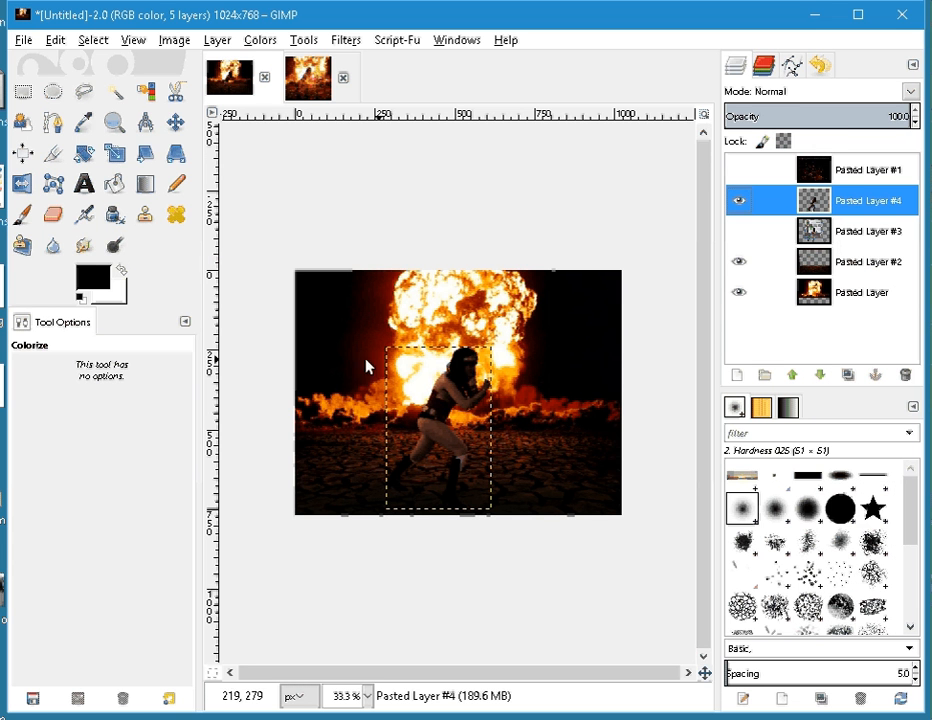
# Switch Dodge/Burn to the Dodge type and set the brush aspect ratio to 0.60.
pyautogui.click(116, 248)
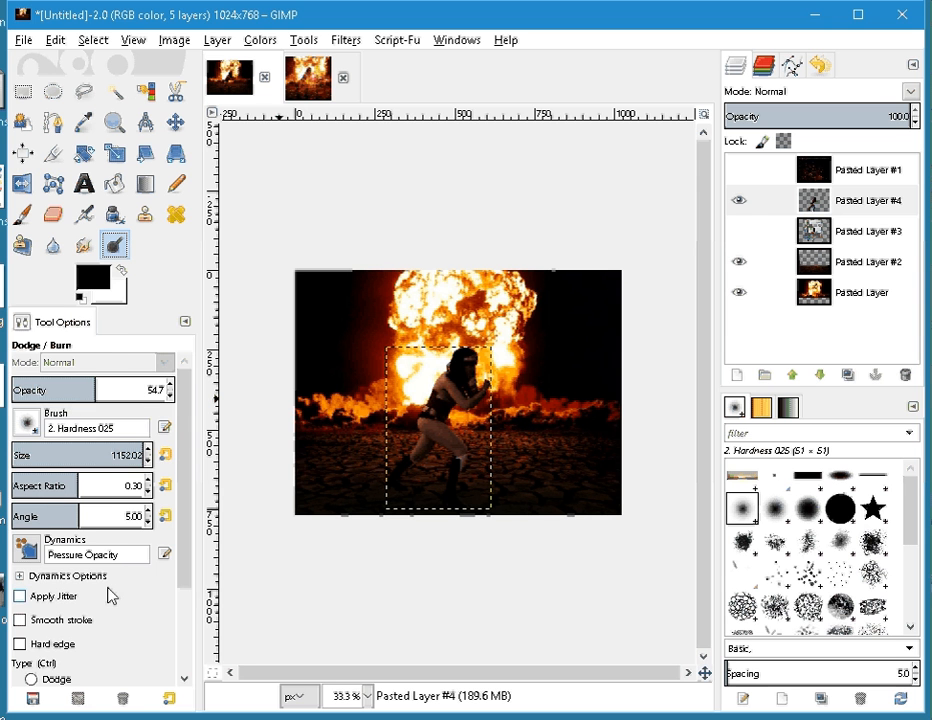
pyautogui.scroll(-3, 110, 596)
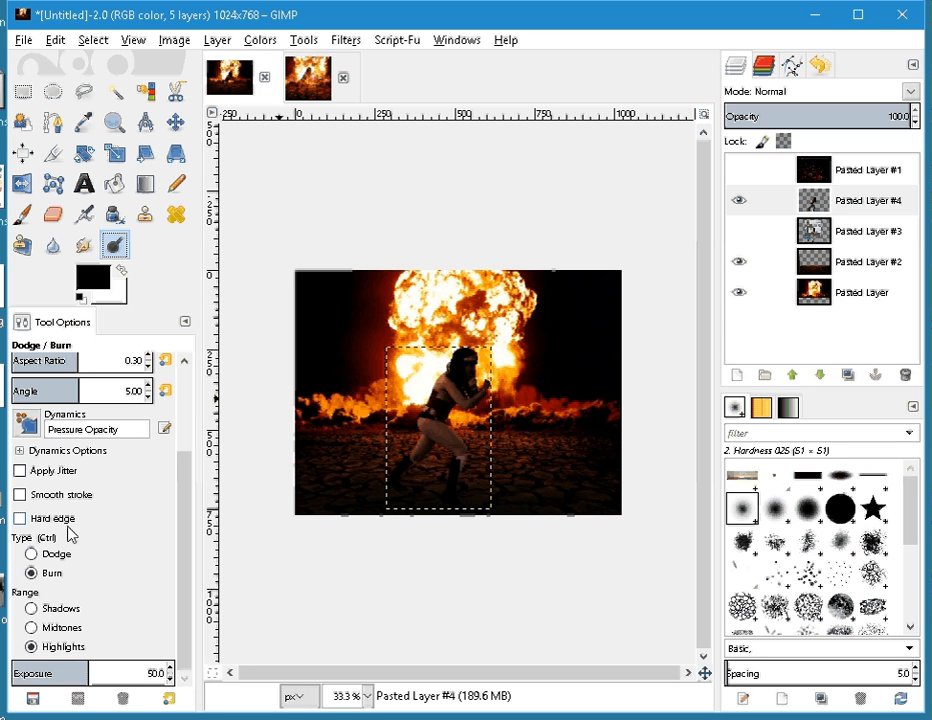
pyautogui.click(57, 562)
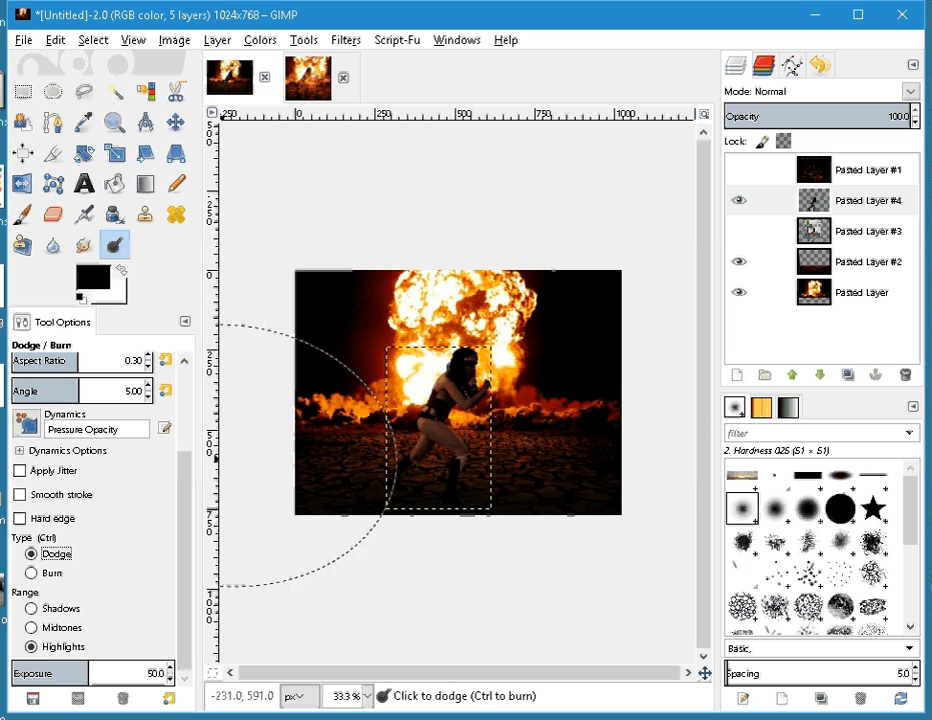
pyautogui.click(148, 357)
pyautogui.scroll(3, 188, 448)
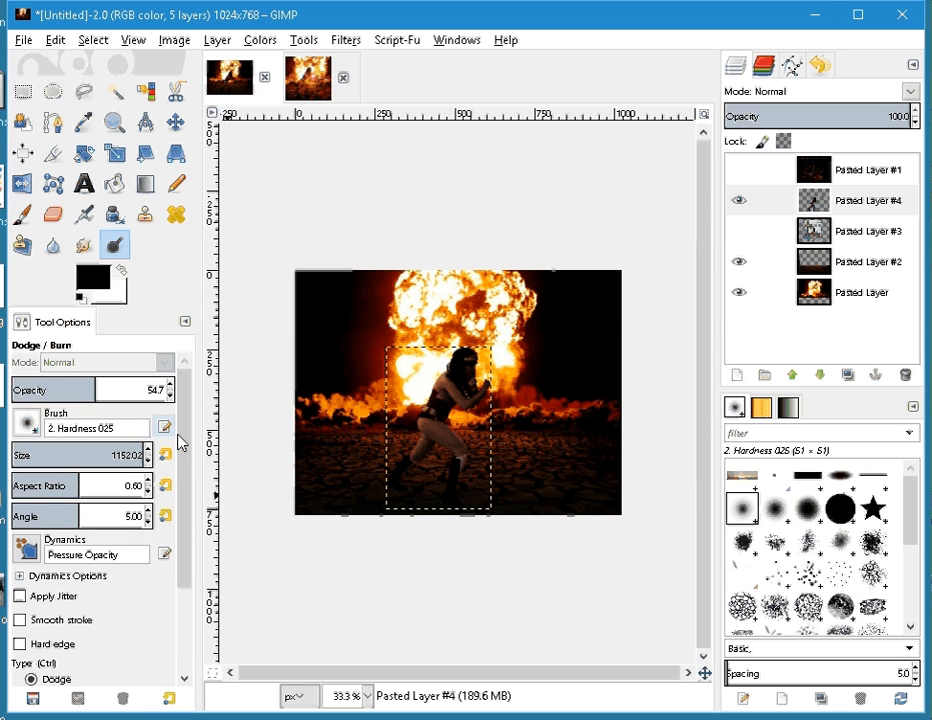
# Set the Dodge brush to size 155.02, opacity 50.7 and aspect ratio 0.50.
pyautogui.click(79, 452)
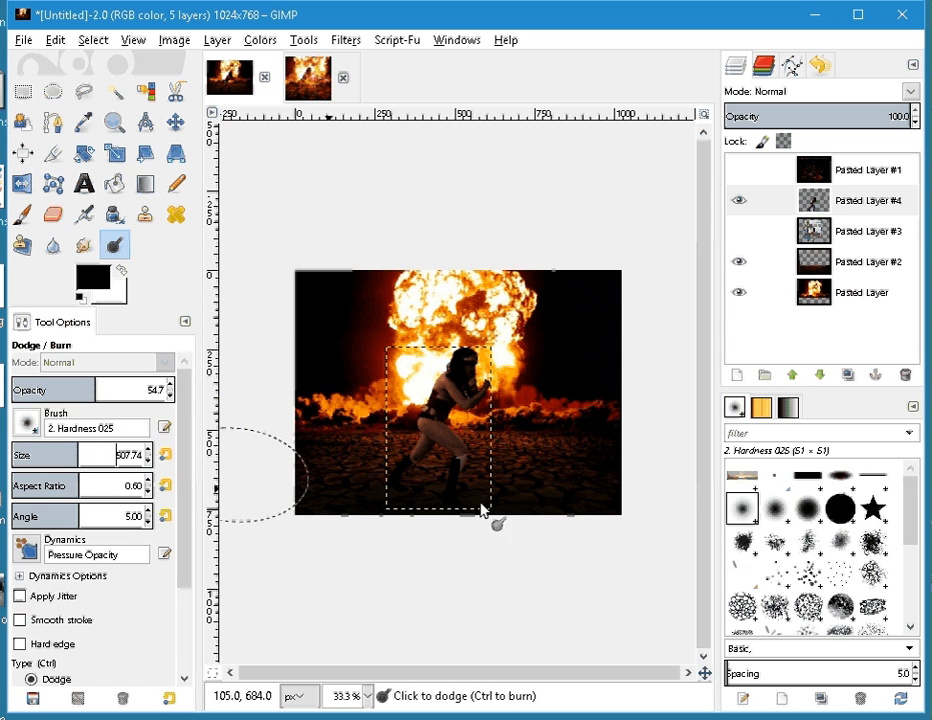
pyautogui.moveTo(100, 455)
pyautogui.mouseDown()
pyautogui.moveTo(60, 456)
pyautogui.moveTo(98, 456)
pyautogui.mouseUp()
pyautogui.click(148, 450)
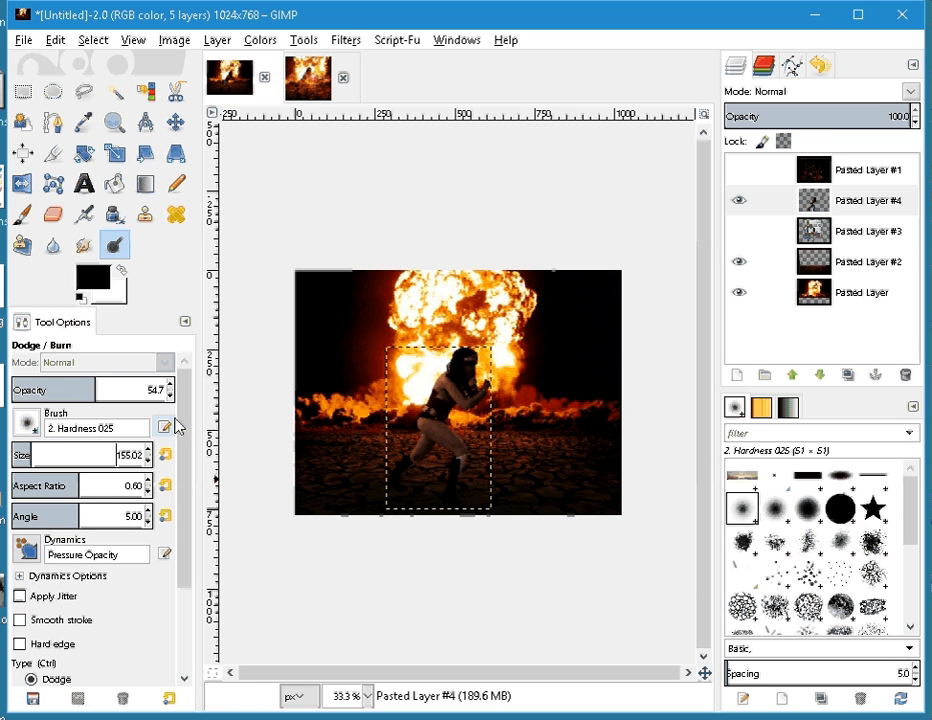
pyautogui.click(171, 397)
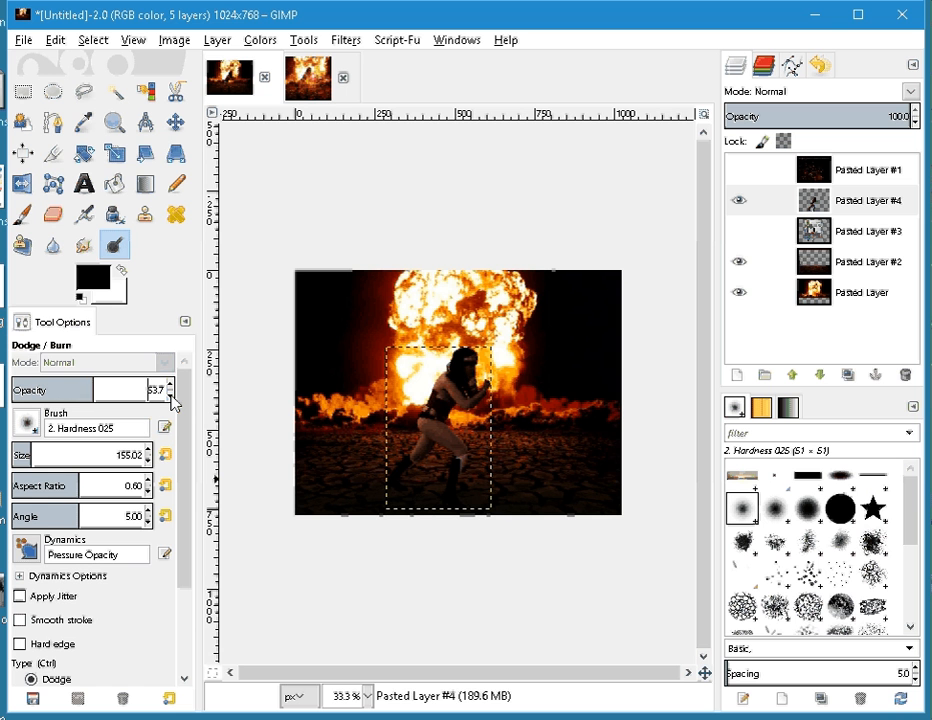
pyautogui.click(171, 397)
pyautogui.click(171, 397)
pyautogui.click(171, 397)
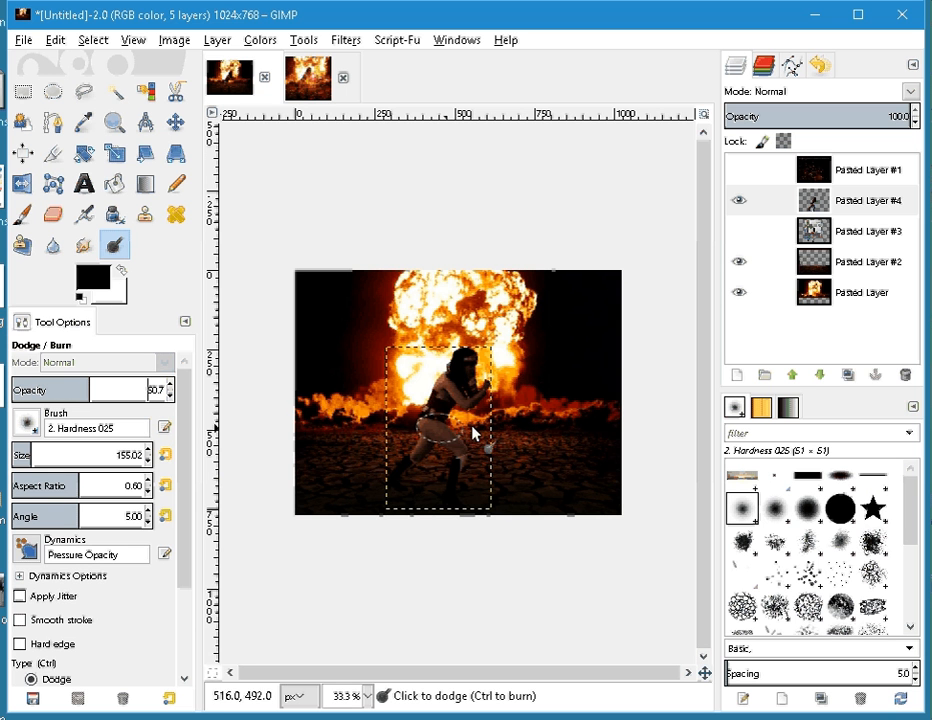
pyautogui.click(149, 491)
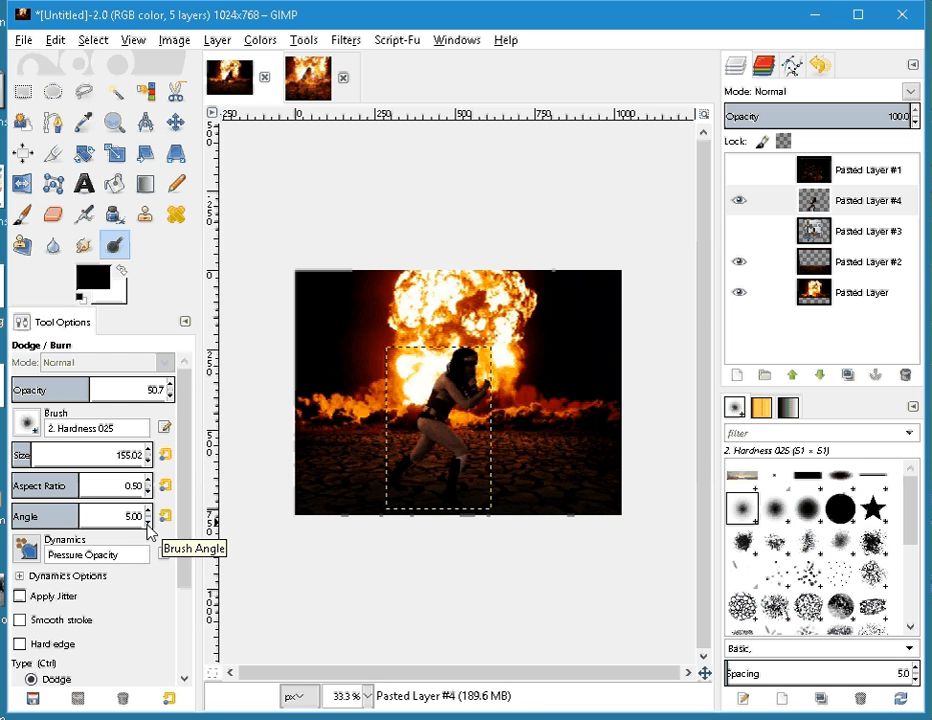
# Choose the 2. Hardness 050 brush for dodging the woman and set its size to 80.63.
pyautogui.scroll(3, 462, 413)
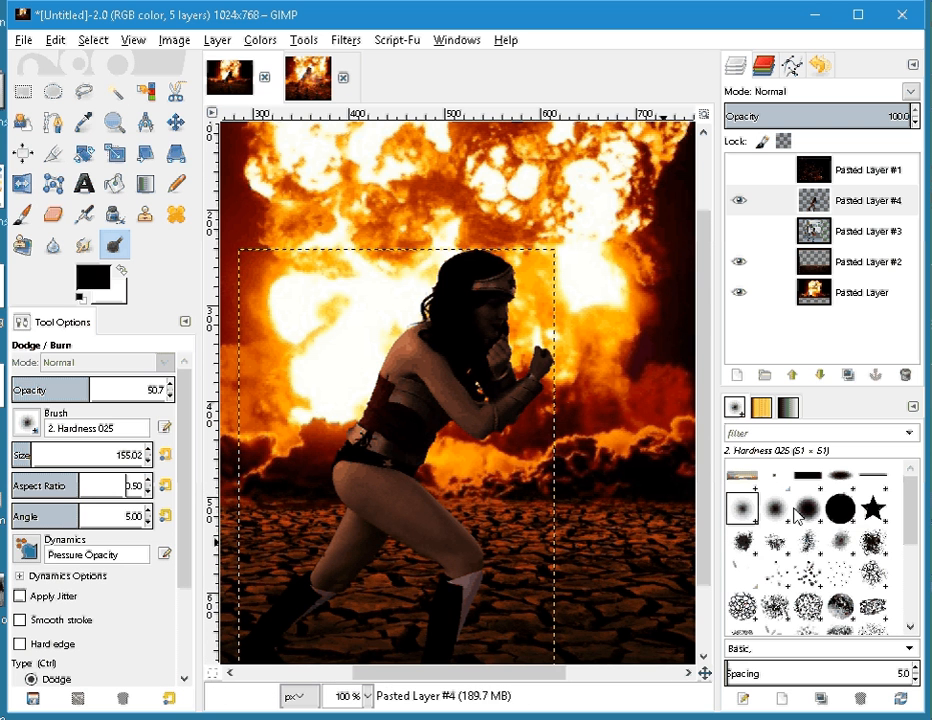
pyautogui.click(774, 508)
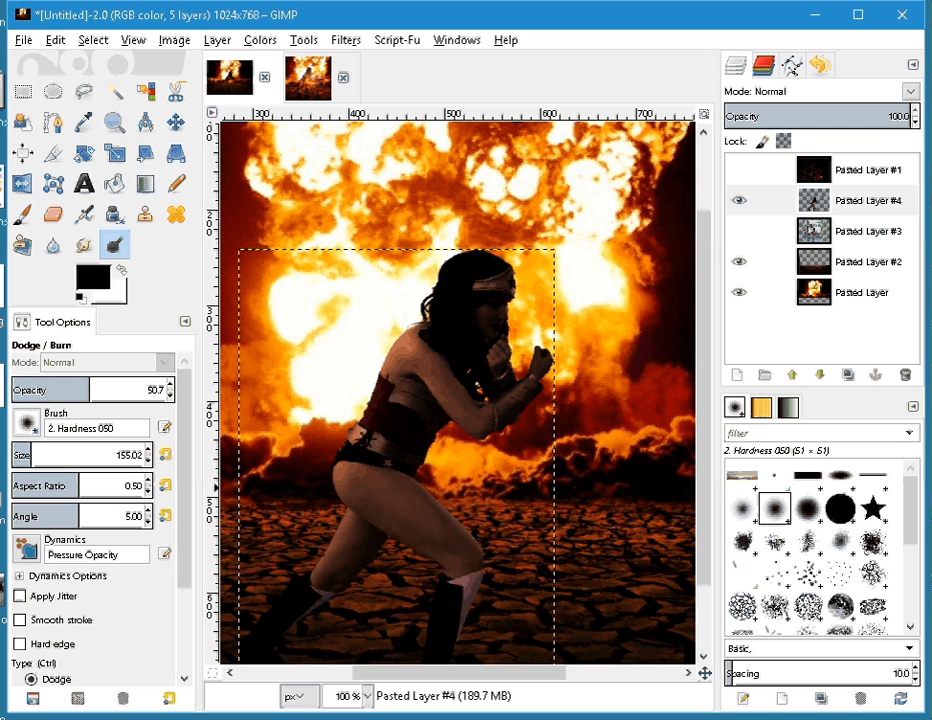
pyautogui.moveTo(32, 450)
pyautogui.mouseDown()
pyautogui.moveTo(77, 450)
pyautogui.moveTo(22, 455)
pyautogui.mouseUp()
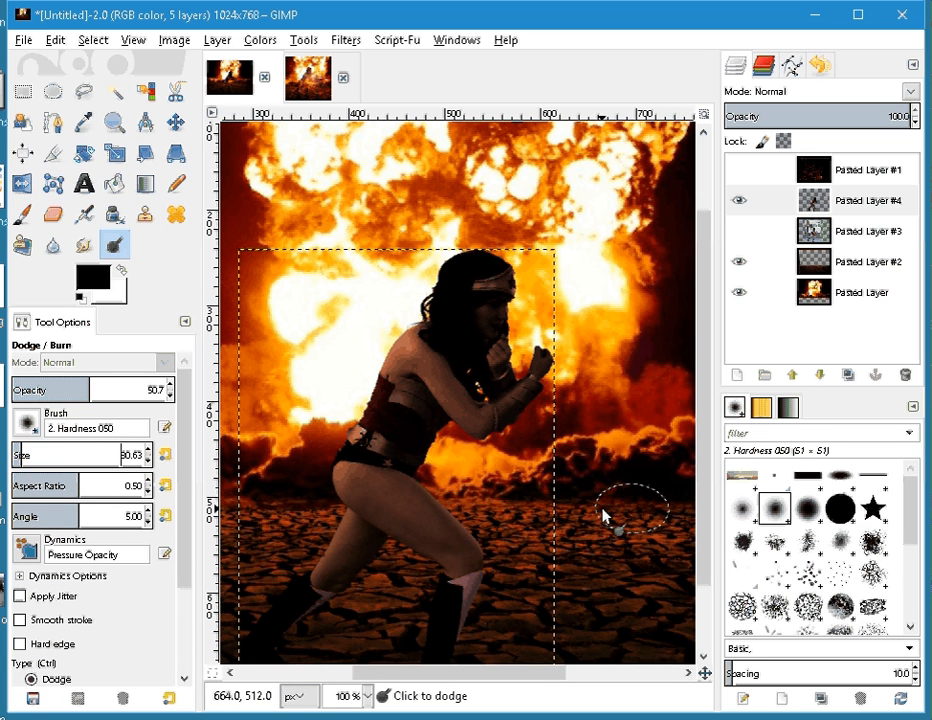
# Dodge the highlights along the underside of the woman's forearm and elbow.
pyautogui.press('+')
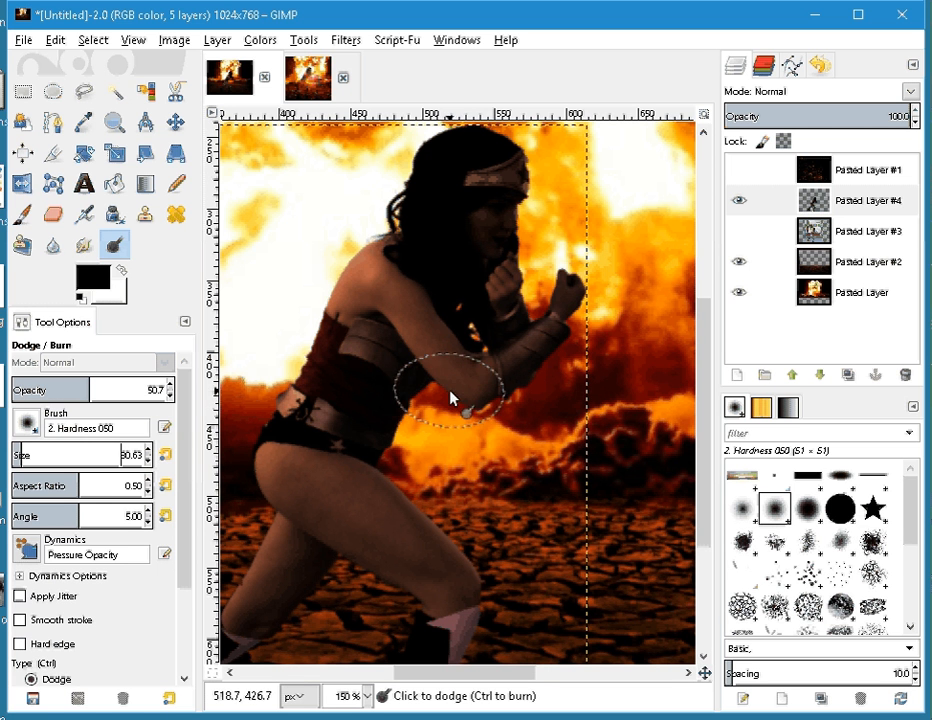
pyautogui.moveTo(568, 364); pyautogui.dragTo(501, 431)
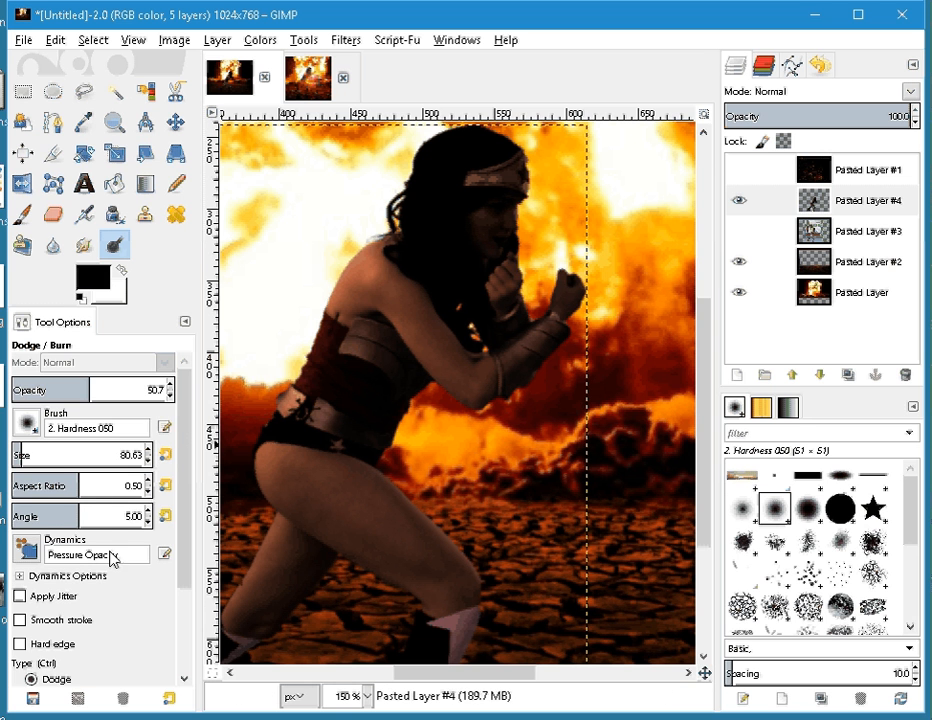
pyautogui.scroll(-3, 82, 641)
pyautogui.scroll(-1, 82, 641)
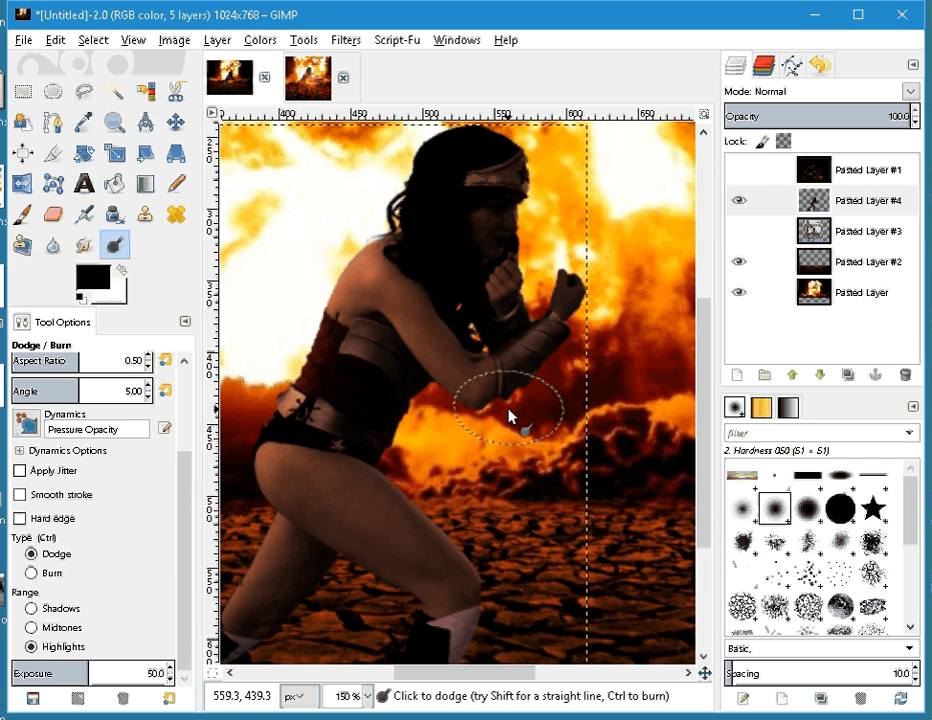
pyautogui.moveTo(509, 417)
pyautogui.mouseDown()
pyautogui.moveTo(499, 431)
pyautogui.moveTo(578, 381)
pyautogui.moveTo(589, 343)
pyautogui.moveTo(576, 335)
pyautogui.mouseUp()
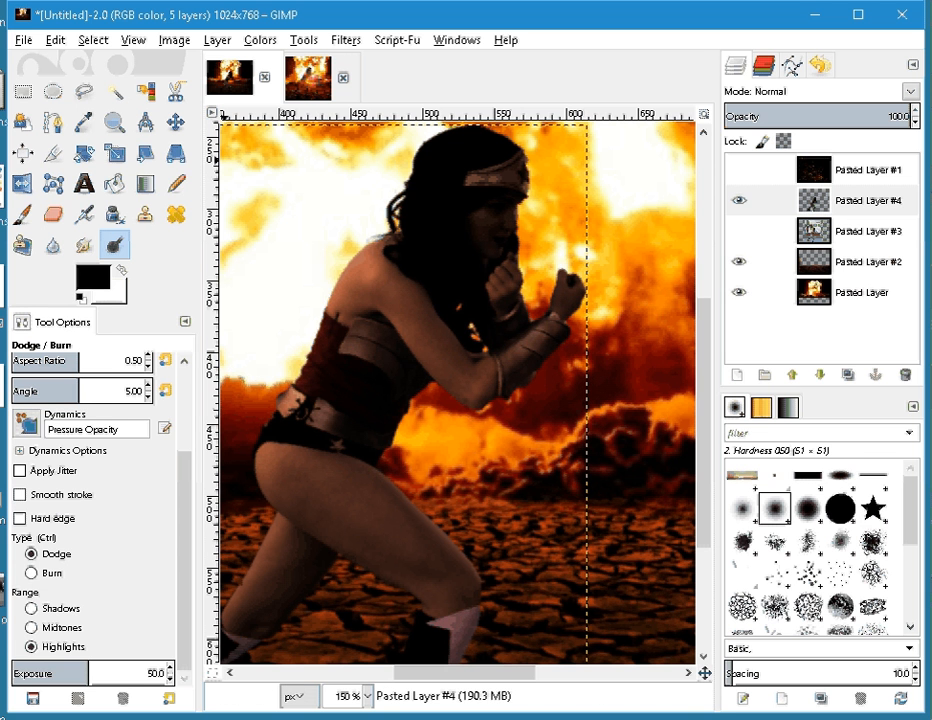
# Raise the Dodge opacity to 100 and brighten the fire-facing edges of the woman's hands, shoulder, back and face.
pyautogui.scroll(3, 137, 372)
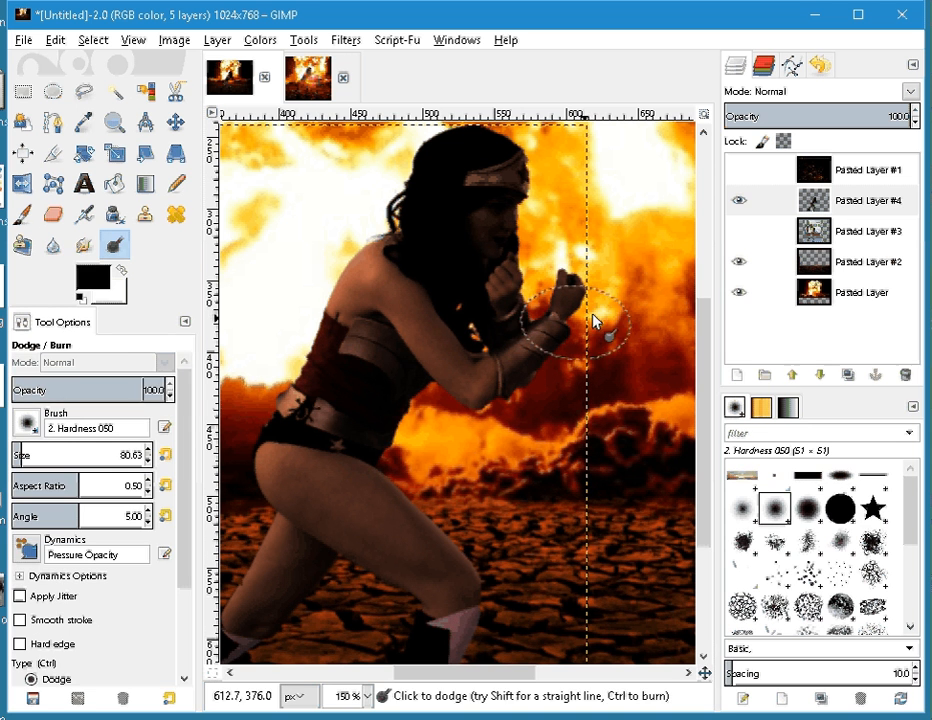
pyautogui.moveTo(568, 256)
pyautogui.mouseDown()
pyautogui.moveTo(539, 313)
pyautogui.moveTo(524, 316)
pyautogui.mouseUp()
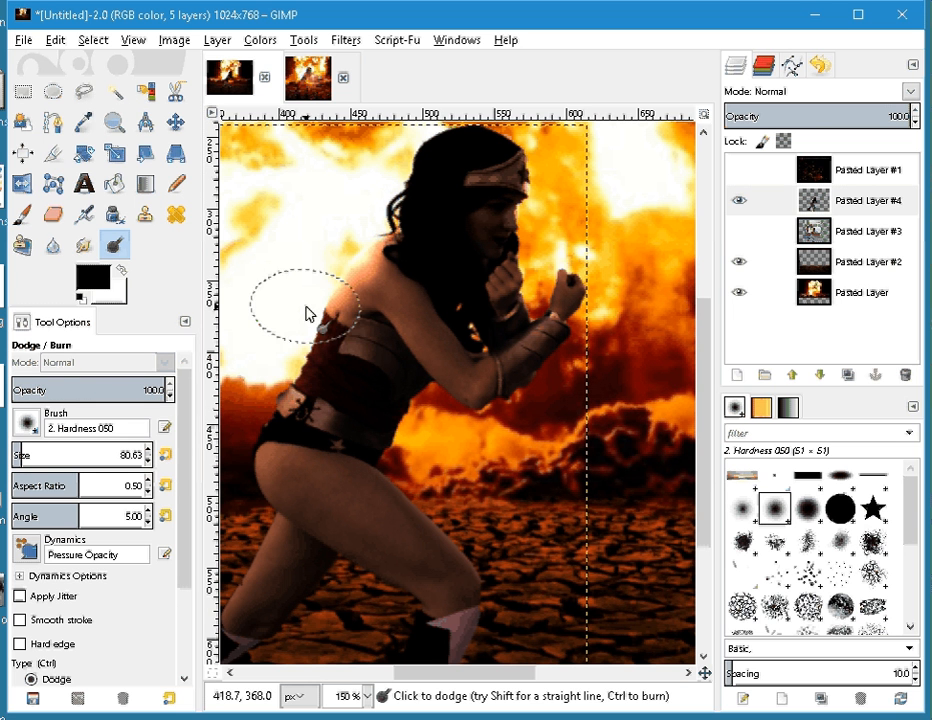
pyautogui.moveTo(283, 373)
pyautogui.mouseDown()
pyautogui.moveTo(279, 389)
pyautogui.moveTo(295, 342)
pyautogui.moveTo(218, 505)
pyautogui.moveTo(217, 526)
pyautogui.moveTo(238, 550)
pyautogui.moveTo(247, 543)
pyautogui.moveTo(196, 605)
pyautogui.moveTo(232, 546)
pyautogui.moveTo(260, 386)
pyautogui.moveTo(297, 378)
pyautogui.moveTo(316, 313)
pyautogui.moveTo(577, 298)
pyautogui.moveTo(535, 284)
pyautogui.moveTo(528, 200)
pyautogui.moveTo(547, 191)
pyautogui.moveTo(527, 198)
pyautogui.moveTo(529, 187)
pyautogui.mouseUp()
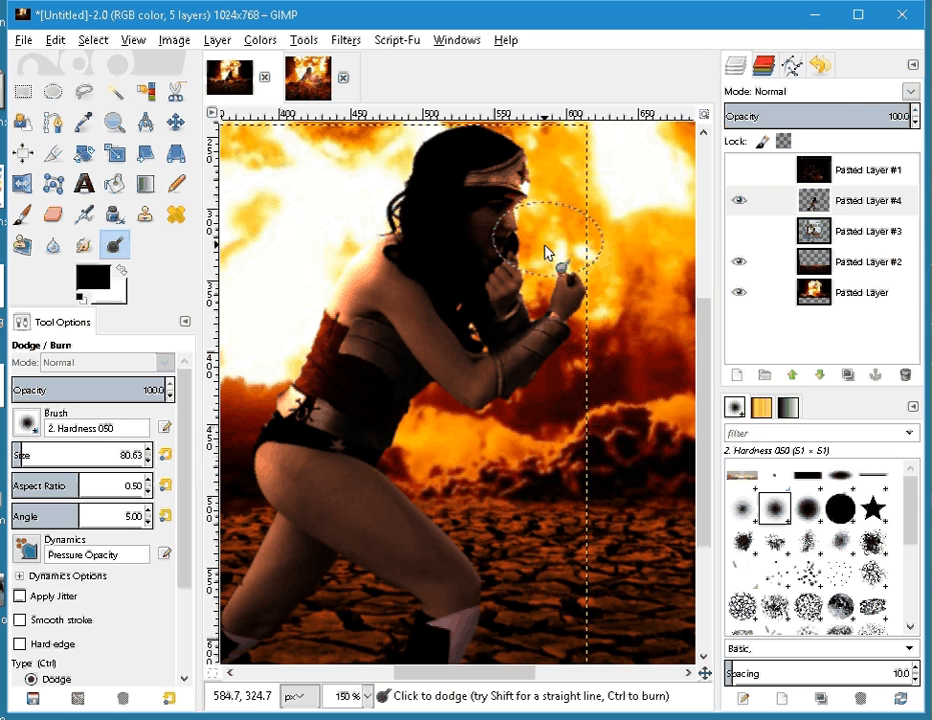
# Dodge the woman's face, corset, belt and front thigh to brighten them with the fire's light.
pyautogui.moveTo(546, 253)
pyautogui.mouseDown()
pyautogui.moveTo(529, 259)
pyautogui.moveTo(538, 312)
pyautogui.moveTo(537, 301)
pyautogui.moveTo(596, 296)
pyautogui.moveTo(597, 350)
pyautogui.moveTo(531, 406)
pyautogui.moveTo(410, 438)
pyautogui.mouseUp()
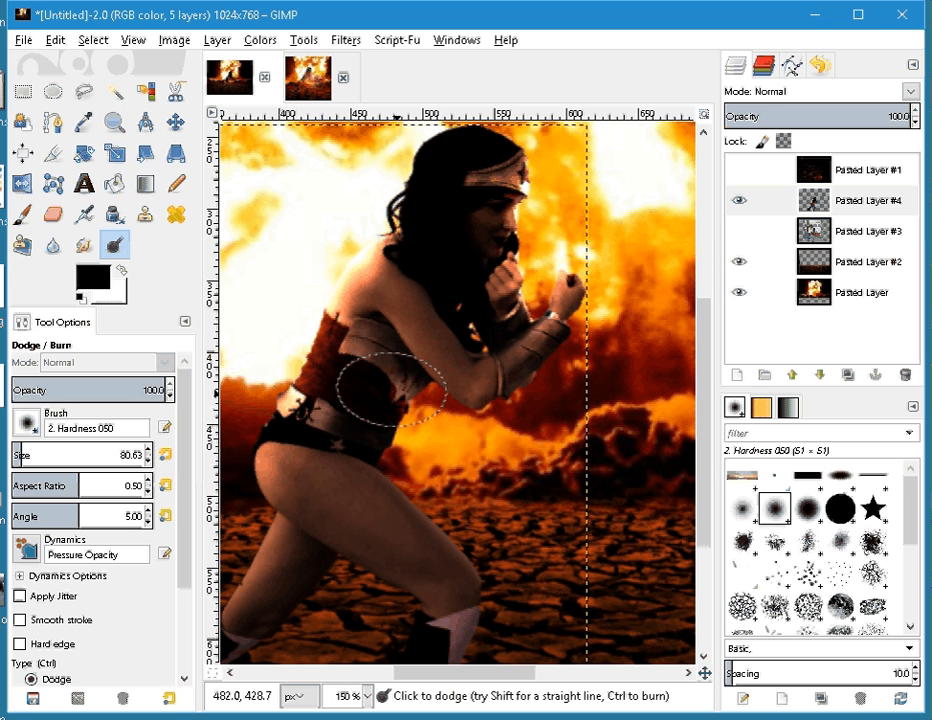
pyautogui.moveTo(392, 455)
pyautogui.mouseDown()
pyautogui.moveTo(404, 425)
pyautogui.moveTo(386, 459)
pyautogui.moveTo(401, 437)
pyautogui.moveTo(408, 490)
pyautogui.moveTo(522, 584)
pyautogui.moveTo(417, 478)
pyautogui.moveTo(501, 545)
pyautogui.moveTo(385, 476)
pyautogui.moveTo(460, 528)
pyautogui.moveTo(452, 517)
pyautogui.moveTo(446, 524)
pyautogui.moveTo(491, 577)
pyautogui.moveTo(500, 615)
pyautogui.moveTo(433, 531)
pyautogui.mouseUp()
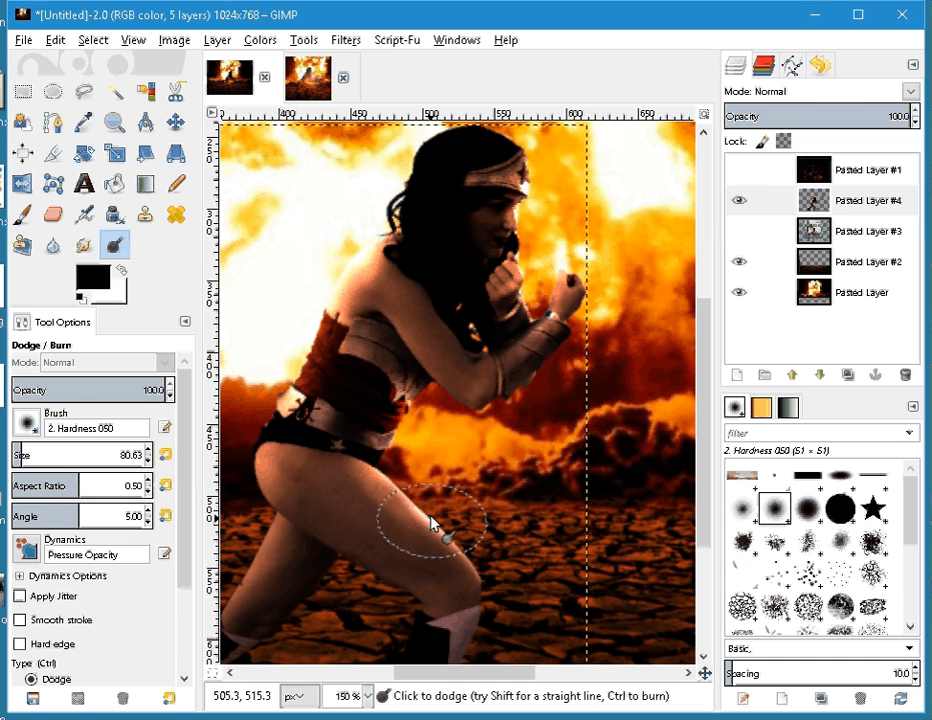
pyautogui.scroll(-3, 560, 540)
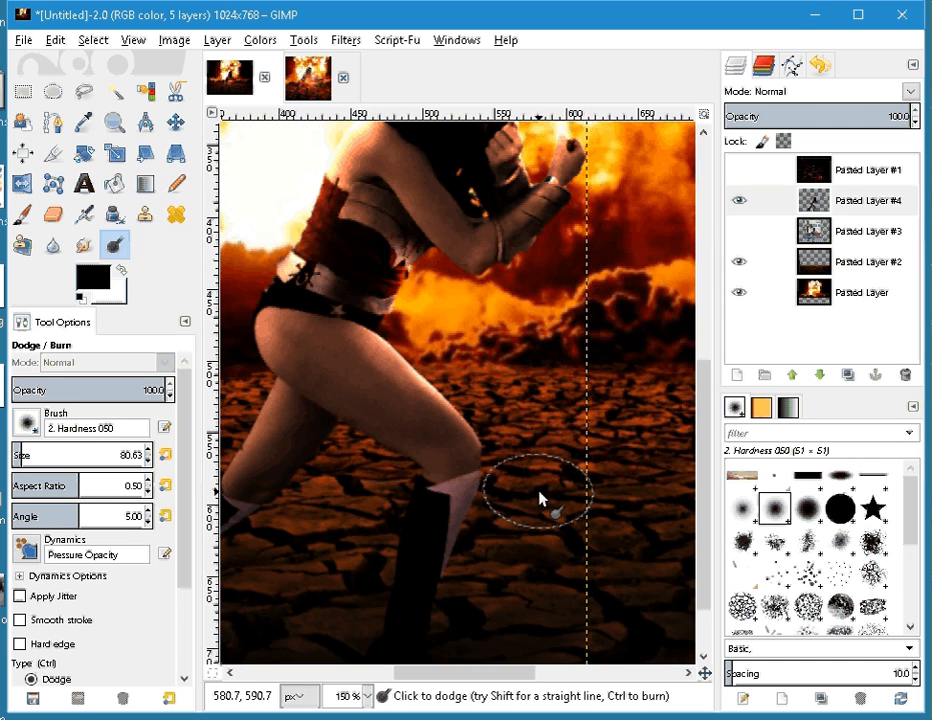
pyautogui.scroll(-2, 640, 490)
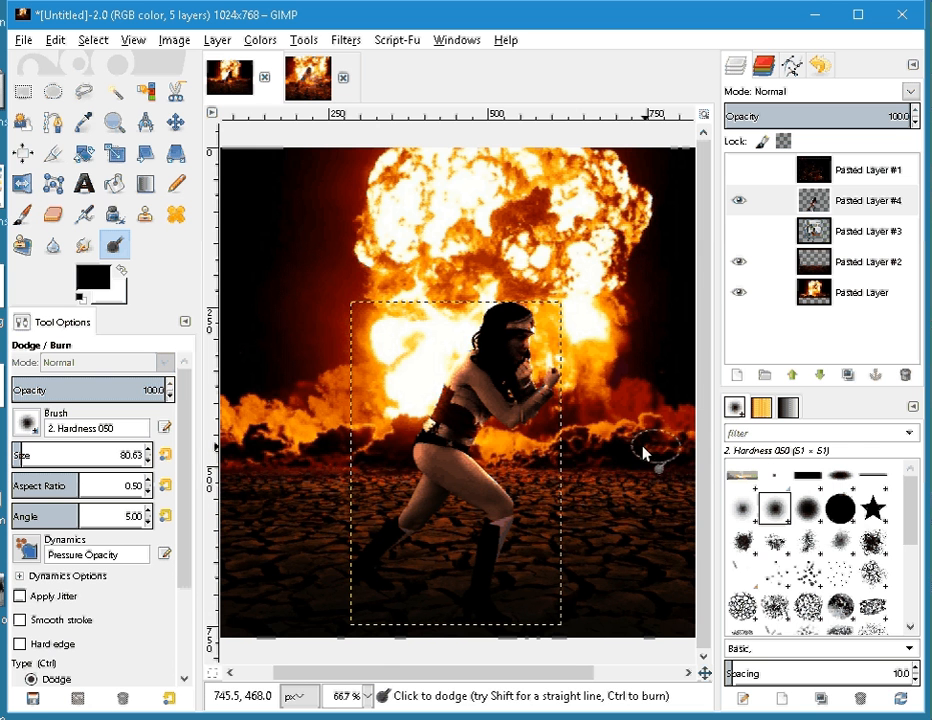
pyautogui.scroll(-1, 643, 450)
pyautogui.scroll(-1, 622, 462)
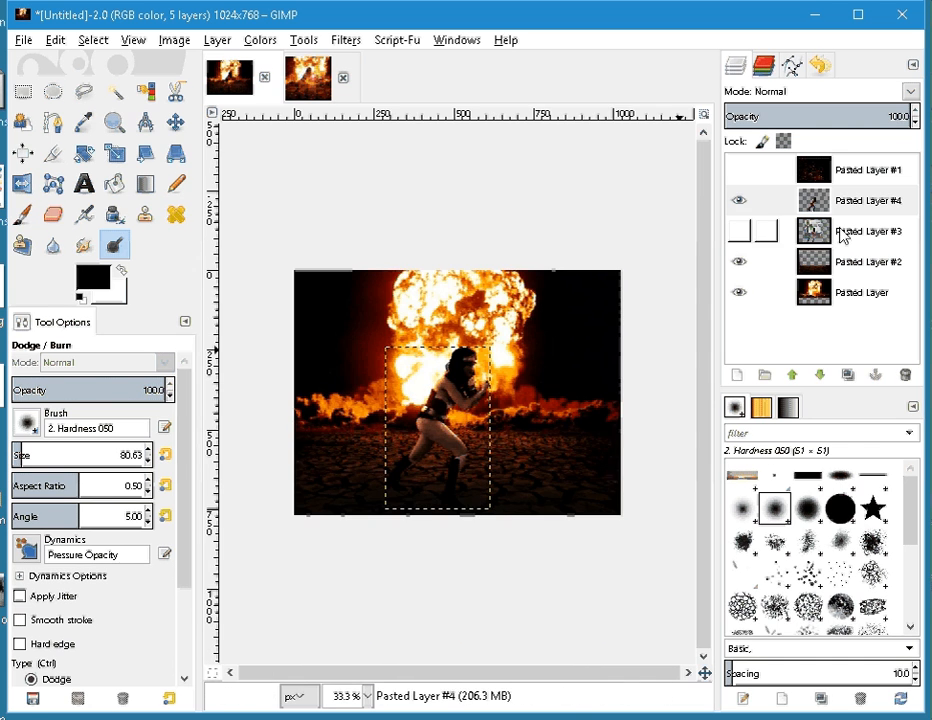
# Show the sparks layer Pasted Layer #1 and make its black background transparent with Color to Alpha.
pyautogui.click(848, 172)
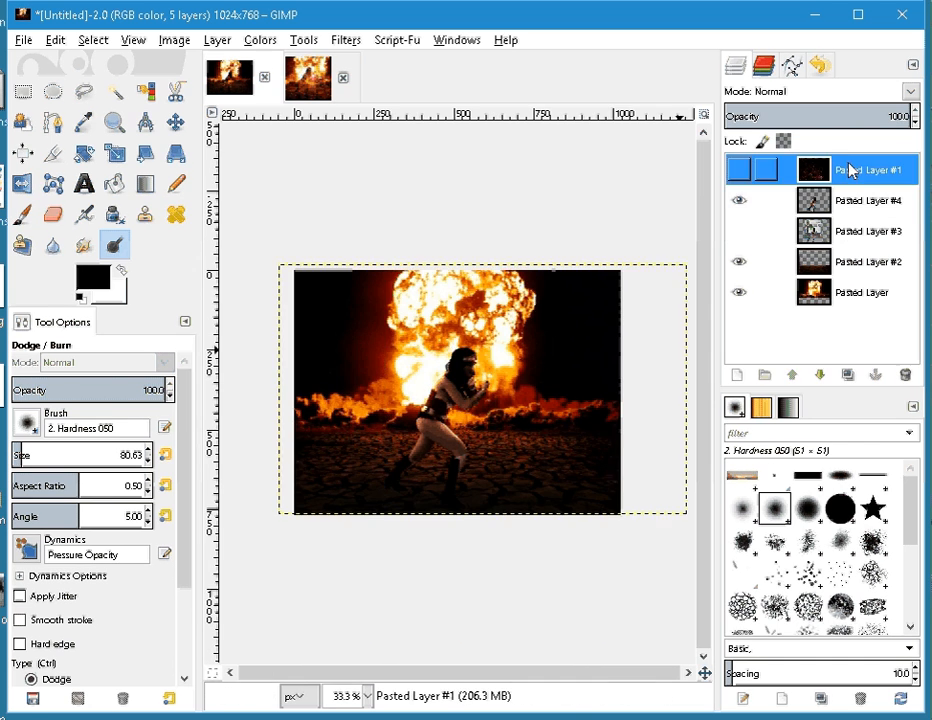
pyautogui.click(742, 172)
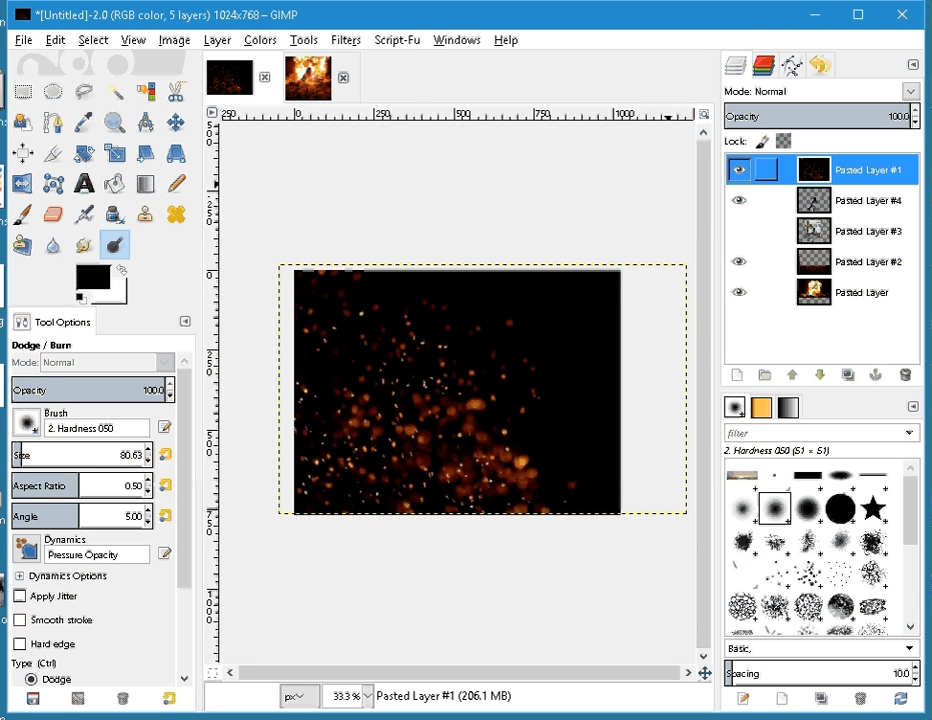
pyautogui.click(217, 40)
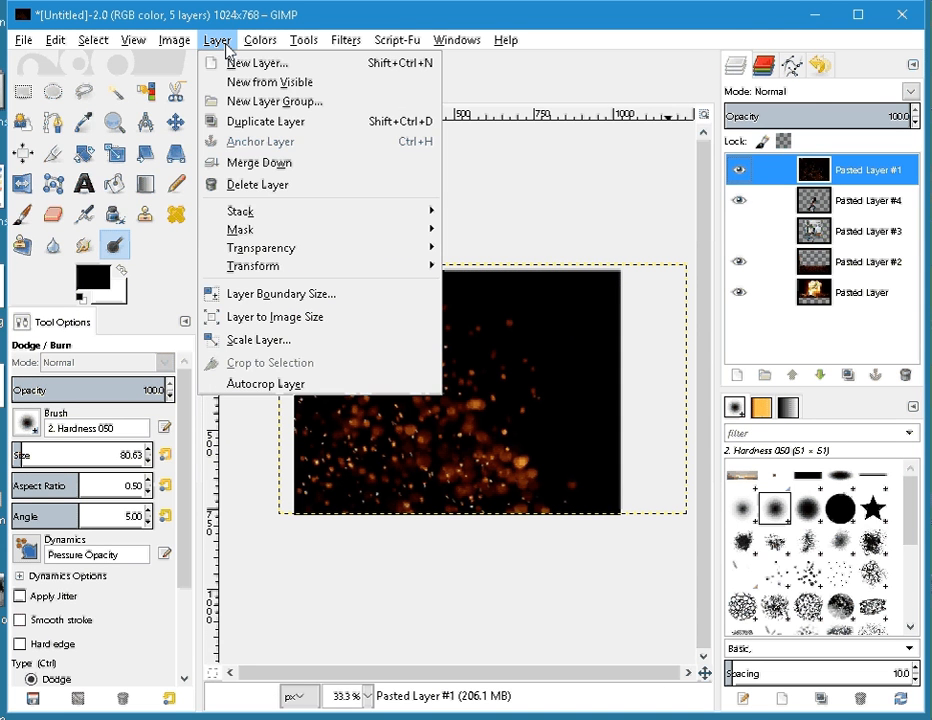
pyautogui.moveTo(245, 49)
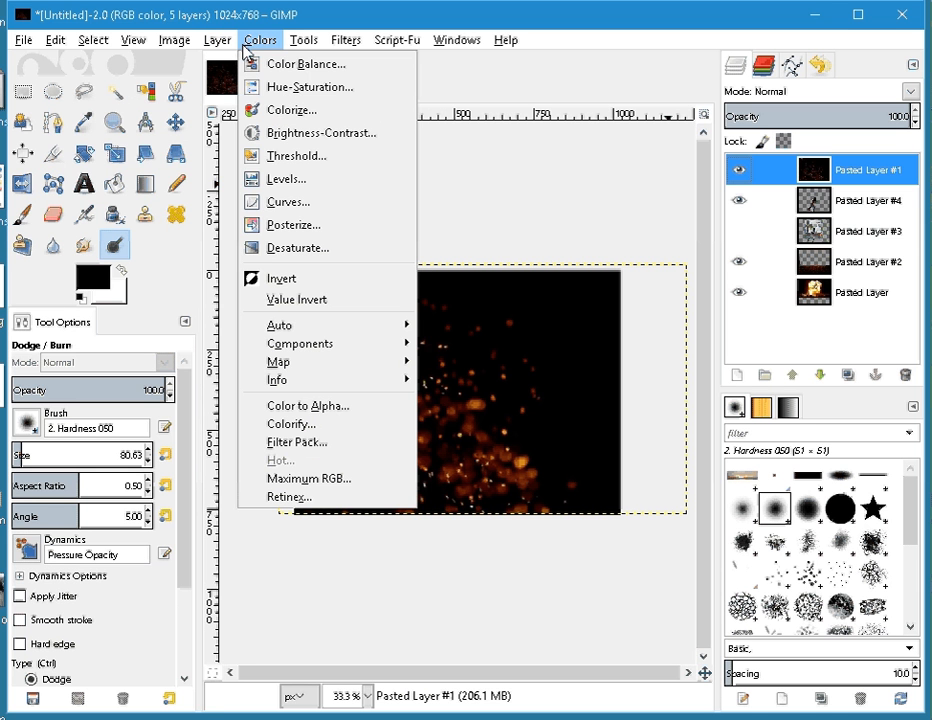
pyautogui.moveTo(217, 44)
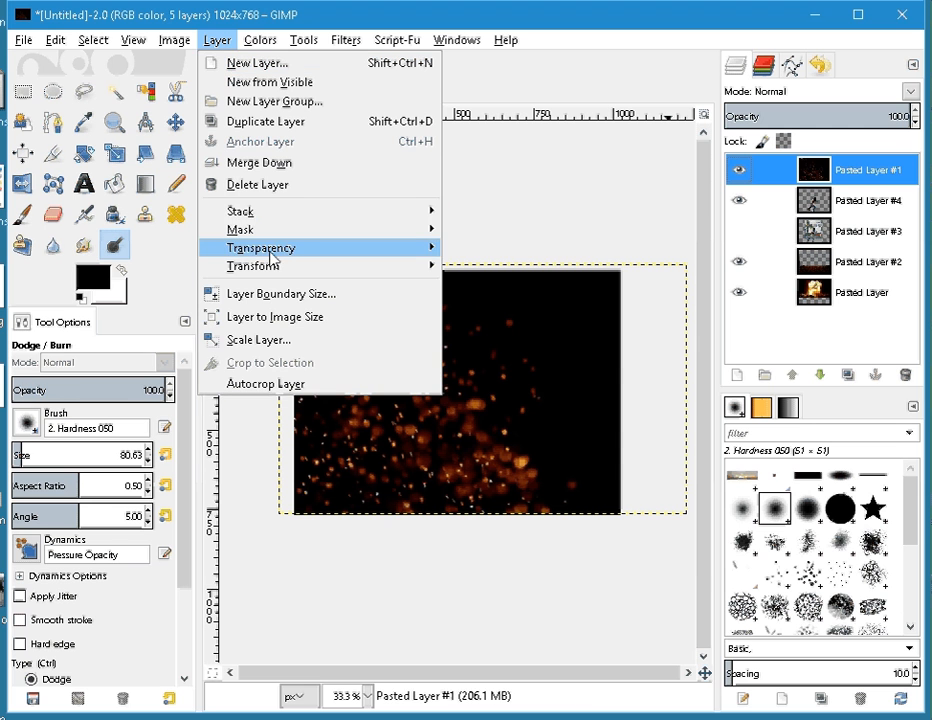
pyautogui.moveTo(270, 247)
pyautogui.click(557, 290)
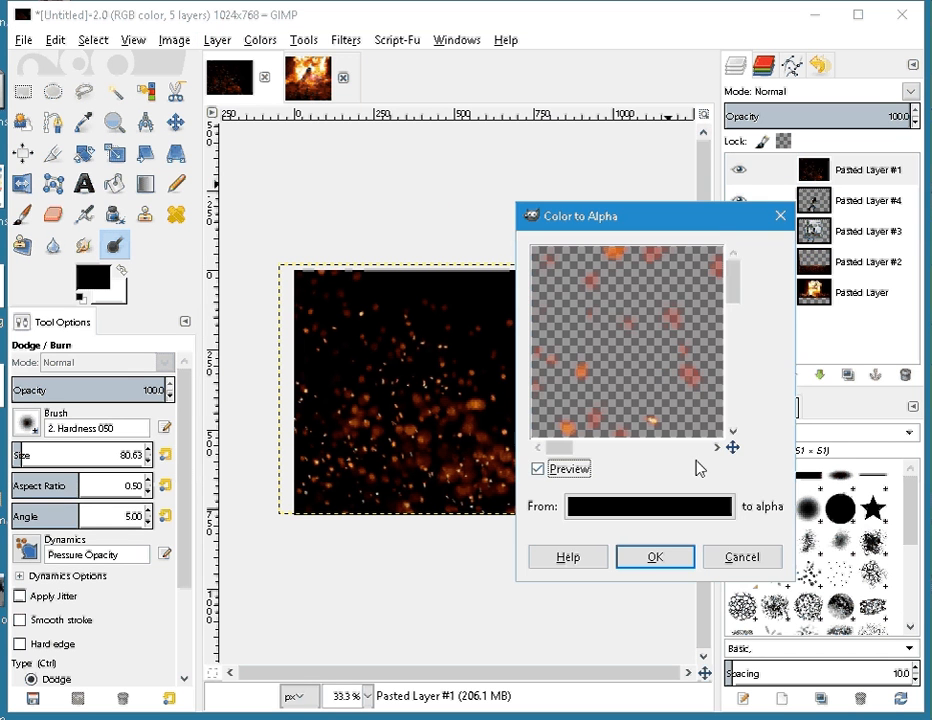
pyautogui.click(655, 501)
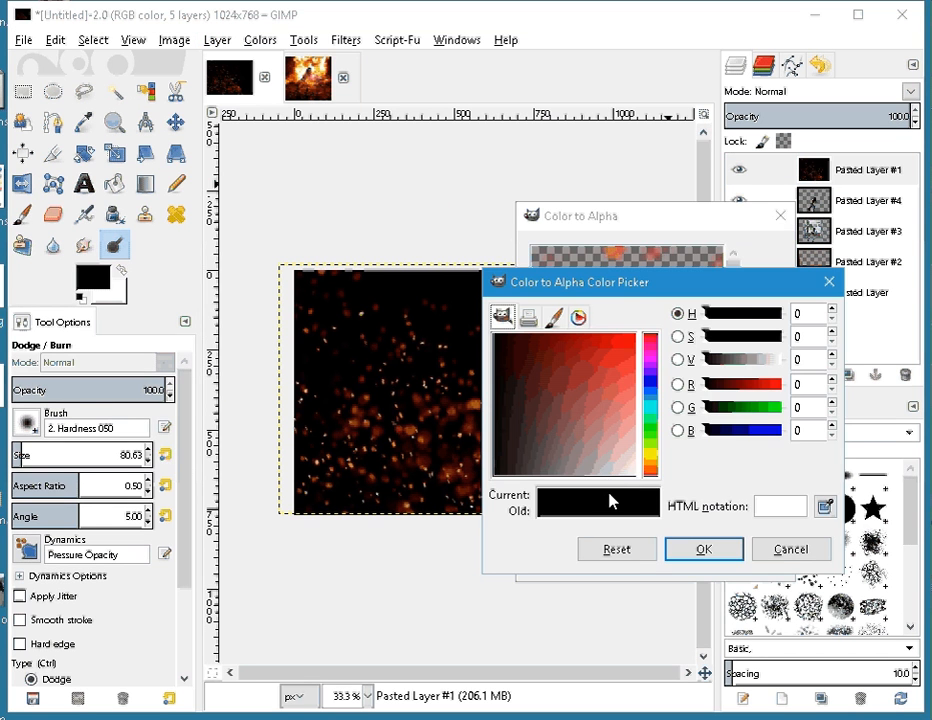
pyautogui.click(704, 549)
pyautogui.click(652, 554)
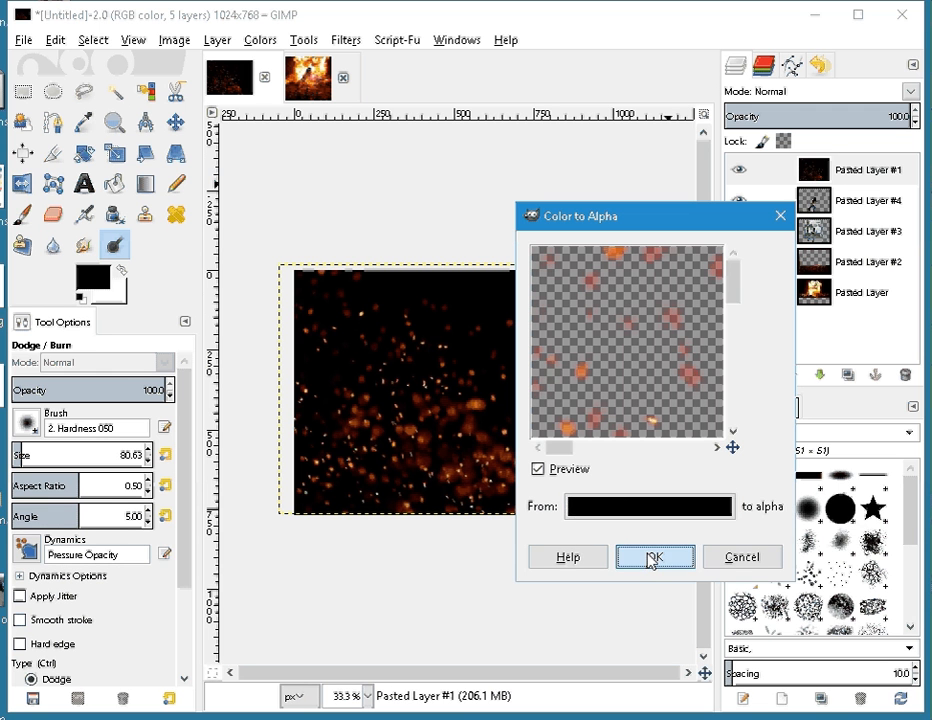
pyautogui.click(651, 560)
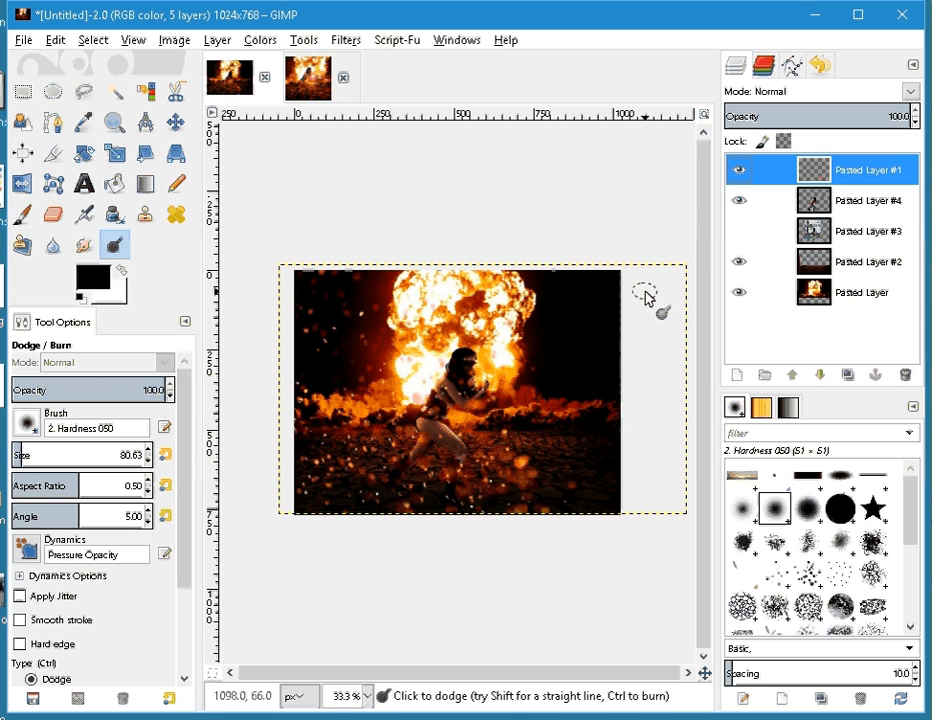
# Create a new layer from the visible composite above the sparks layer.
pyautogui.rightClick(888, 174)
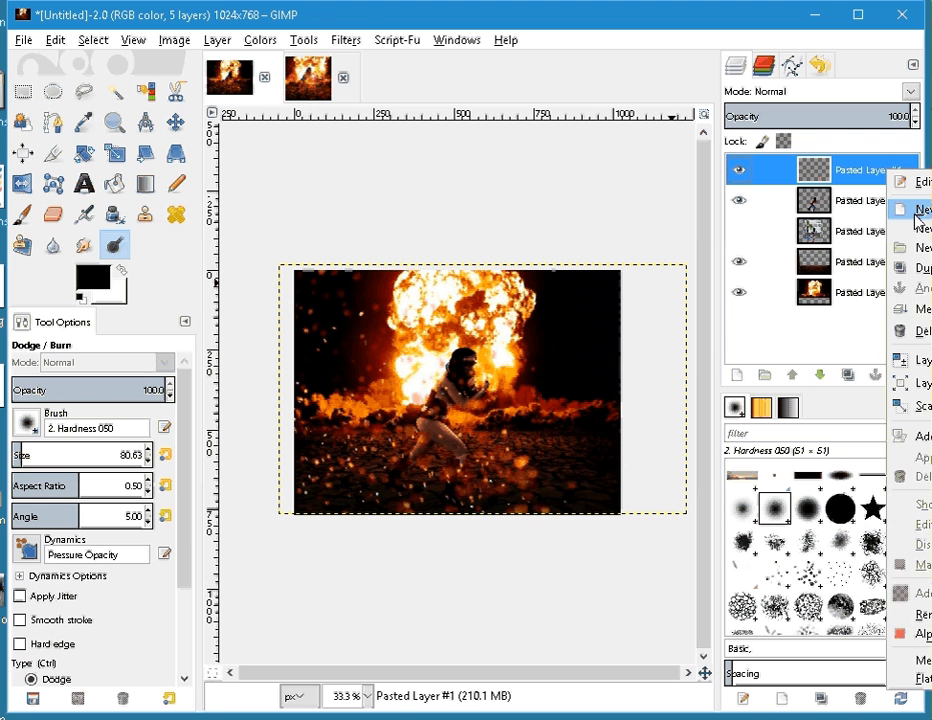
pyautogui.click(920, 228)
# Try a Lens Flare centred at X 588, Y 384 px on the Visible layer and undo it.
pyautogui.click(260, 40)
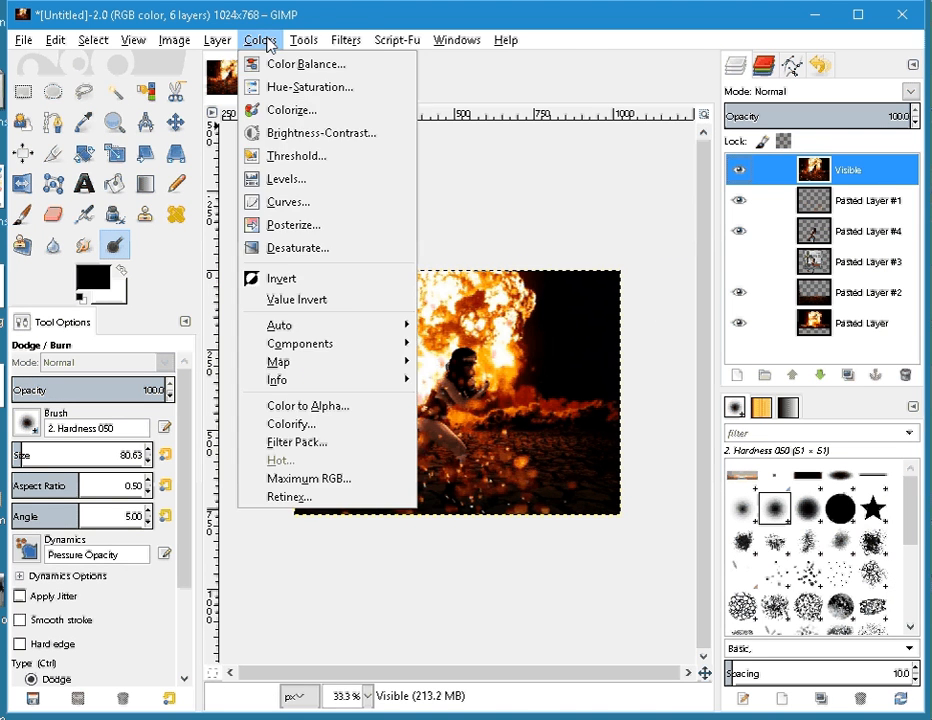
pyautogui.moveTo(267, 42)
pyautogui.moveTo(342, 41)
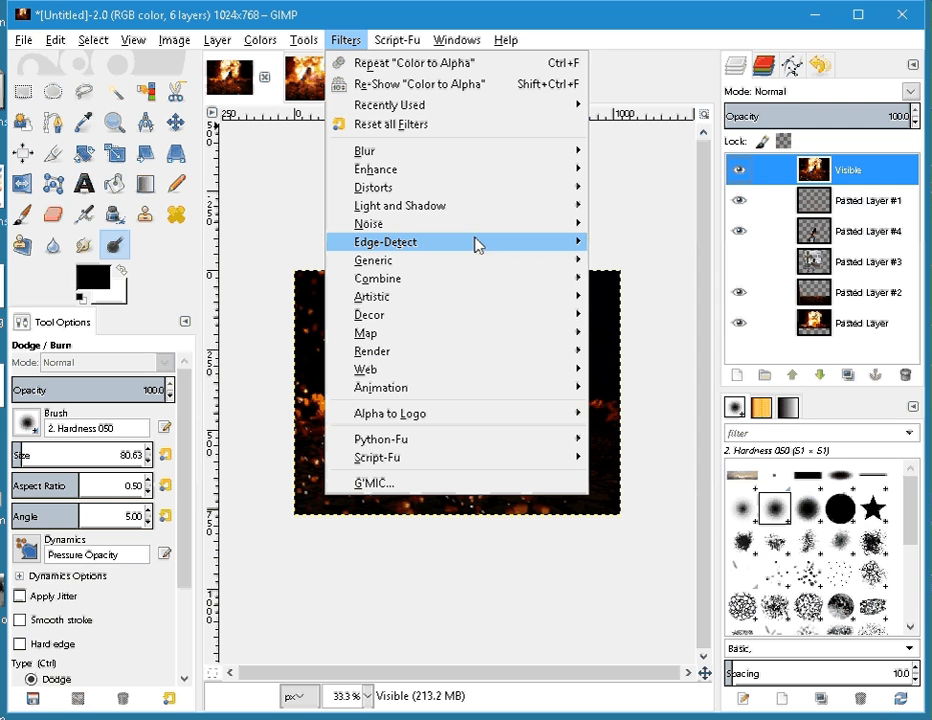
pyautogui.moveTo(478, 192)
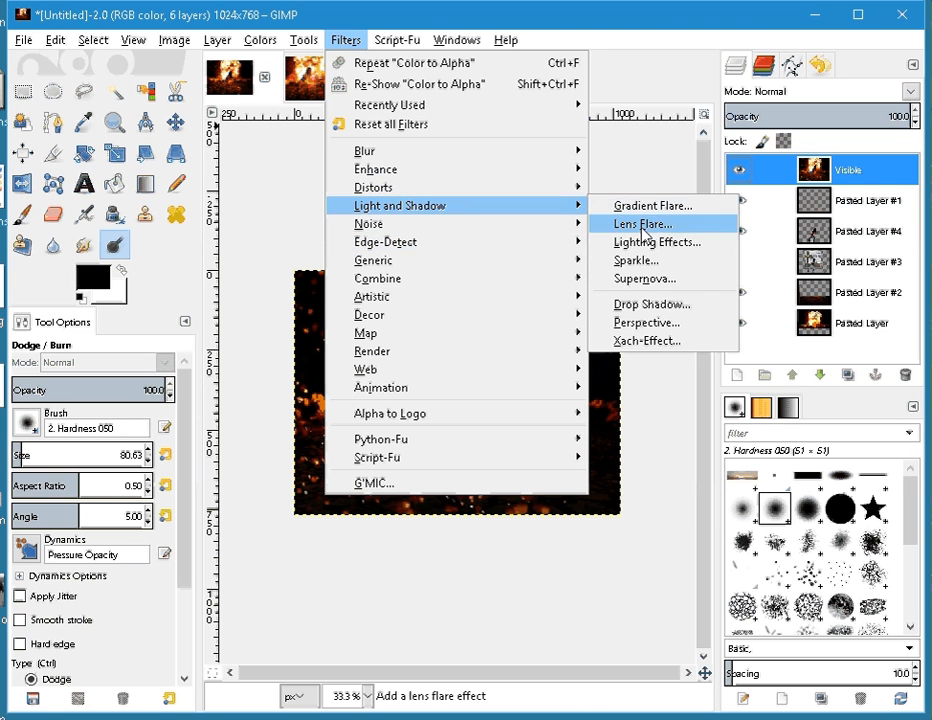
pyautogui.click(643, 224)
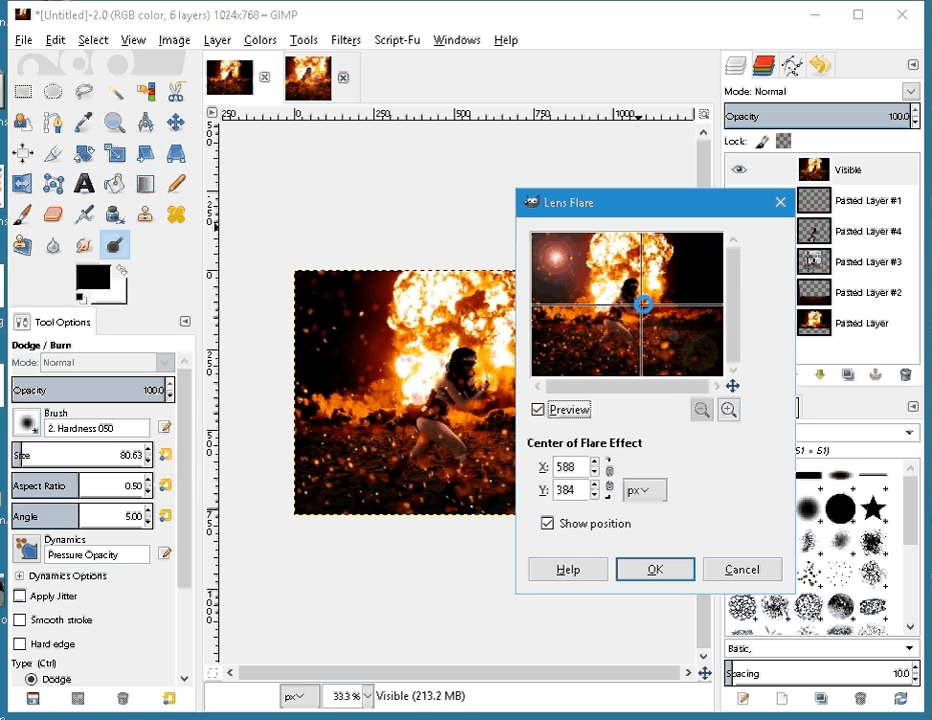
pyautogui.click(657, 570)
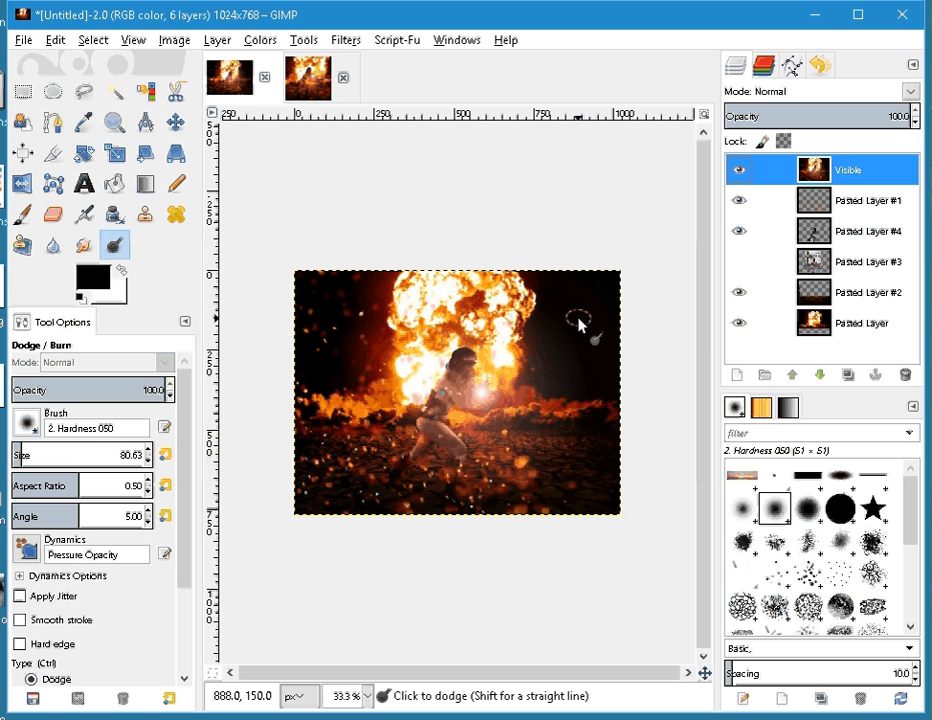
pyautogui.hotkey('ctrl', 'z')
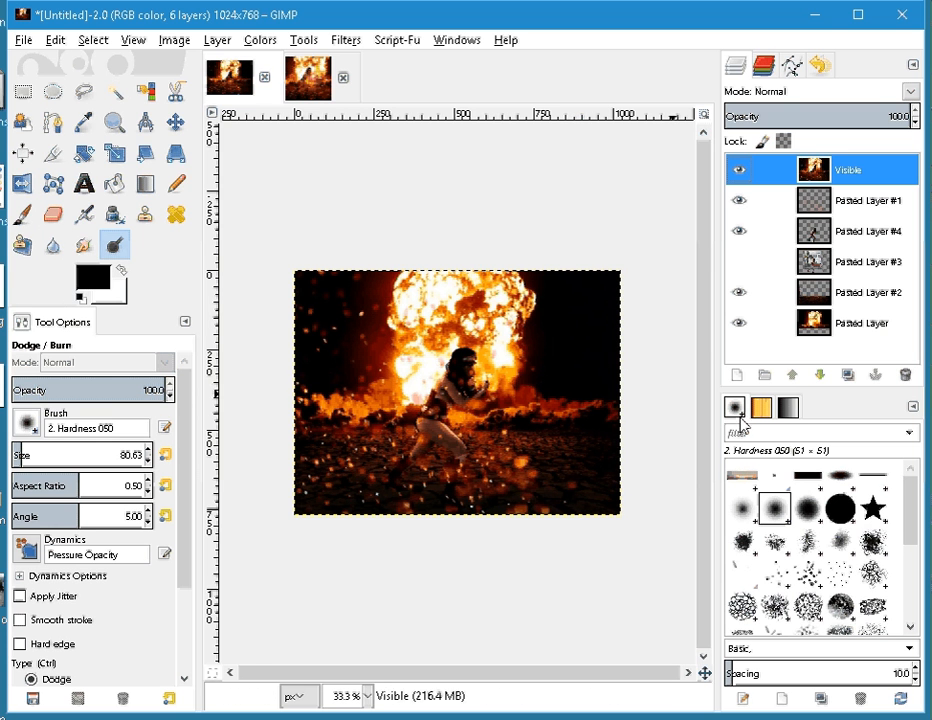
# Examine the finished reference composite in the other open image and return to the working image.
pyautogui.click(314, 84)
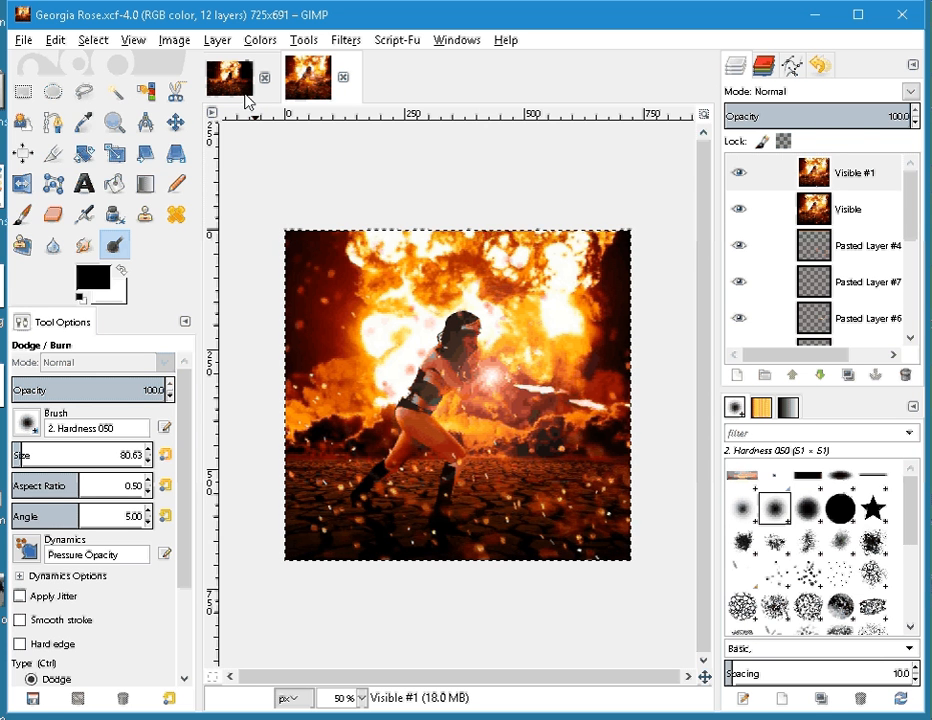
pyautogui.click(245, 95)
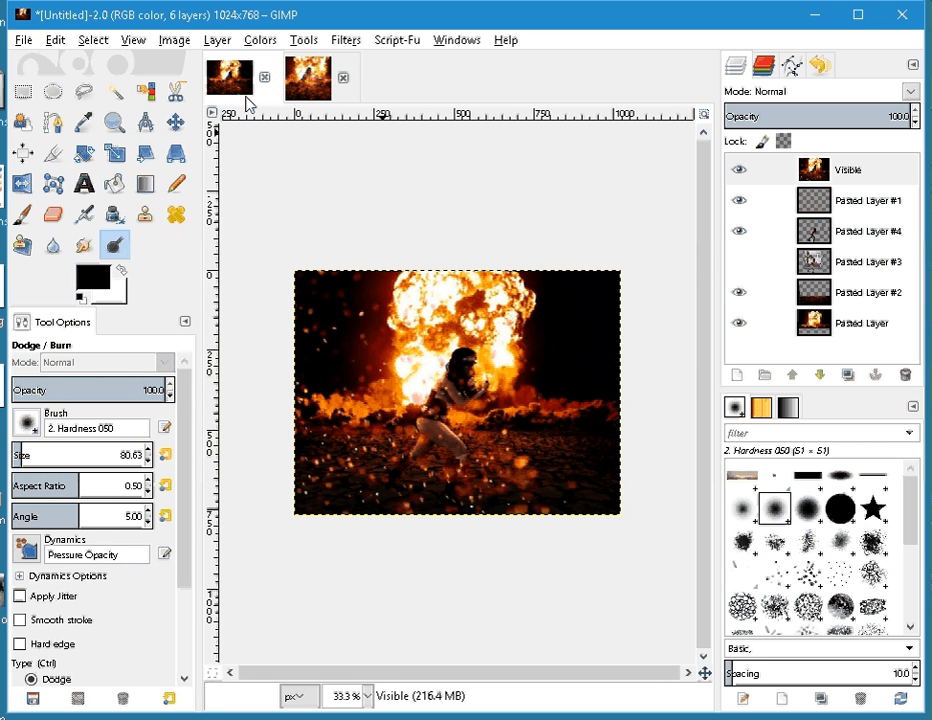